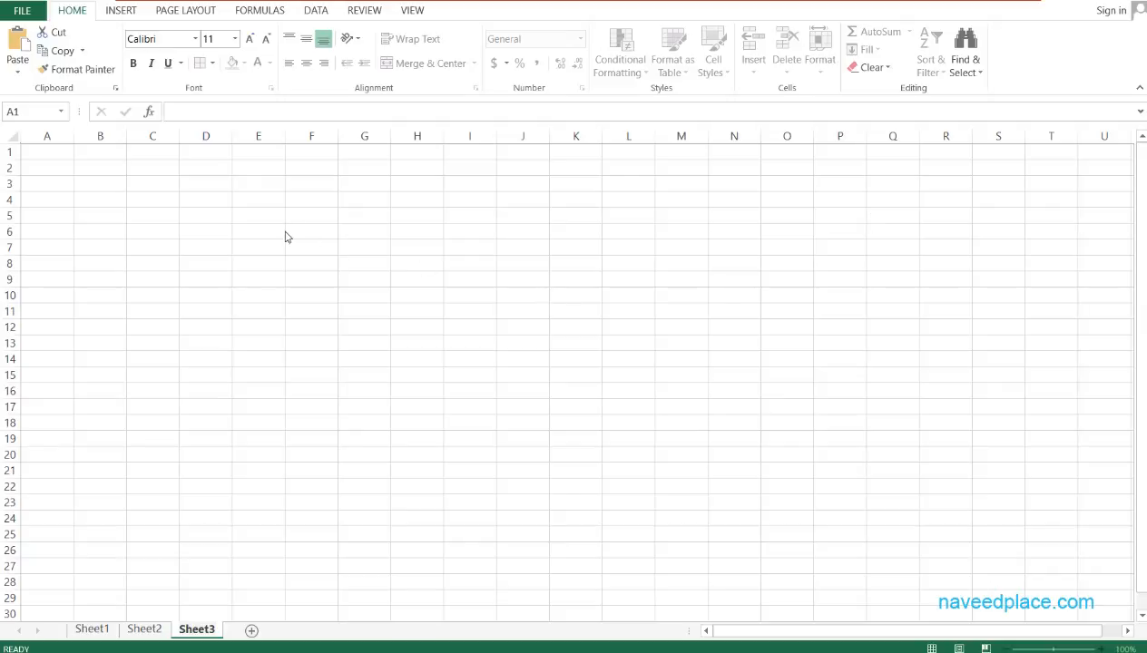
Enter the headings ID, Names and Courses in cells A4, B4 and C4 of Sheet3.
left_click(227, 266)
left_click(216, 215)
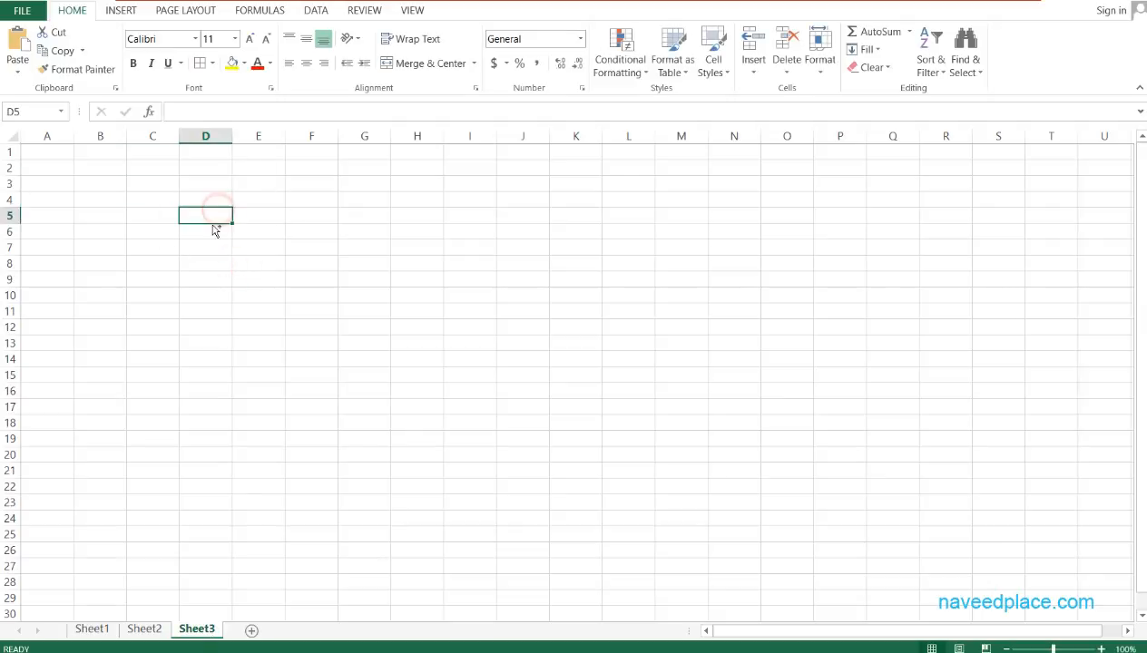
scroll(215, 230, "up", 12)
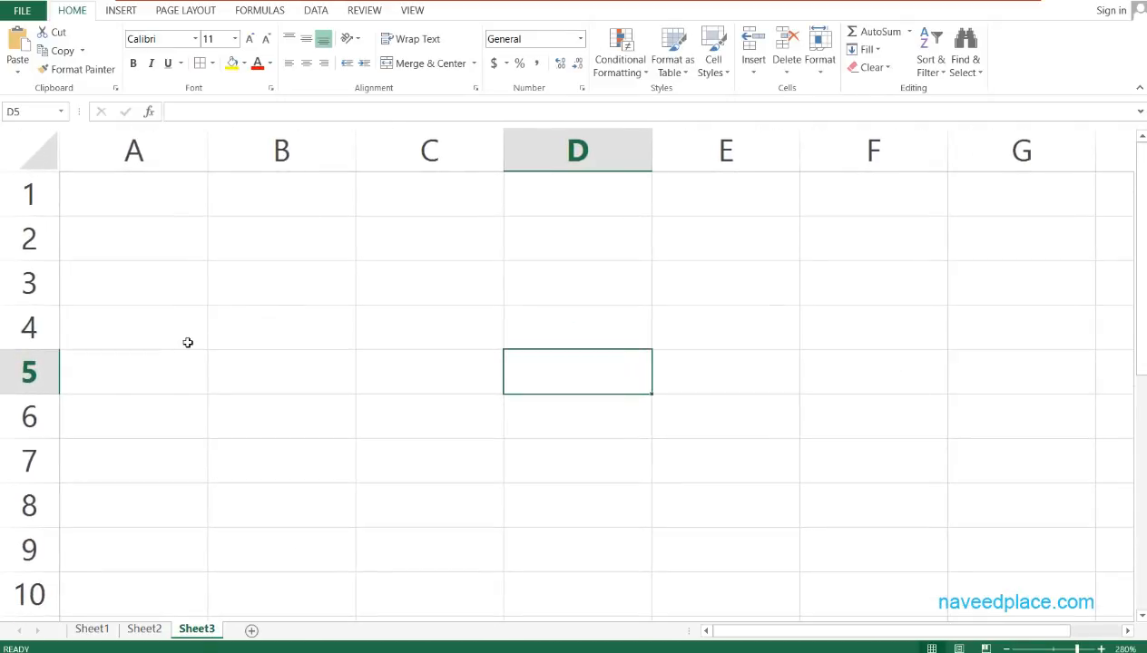
left_click(186, 308)
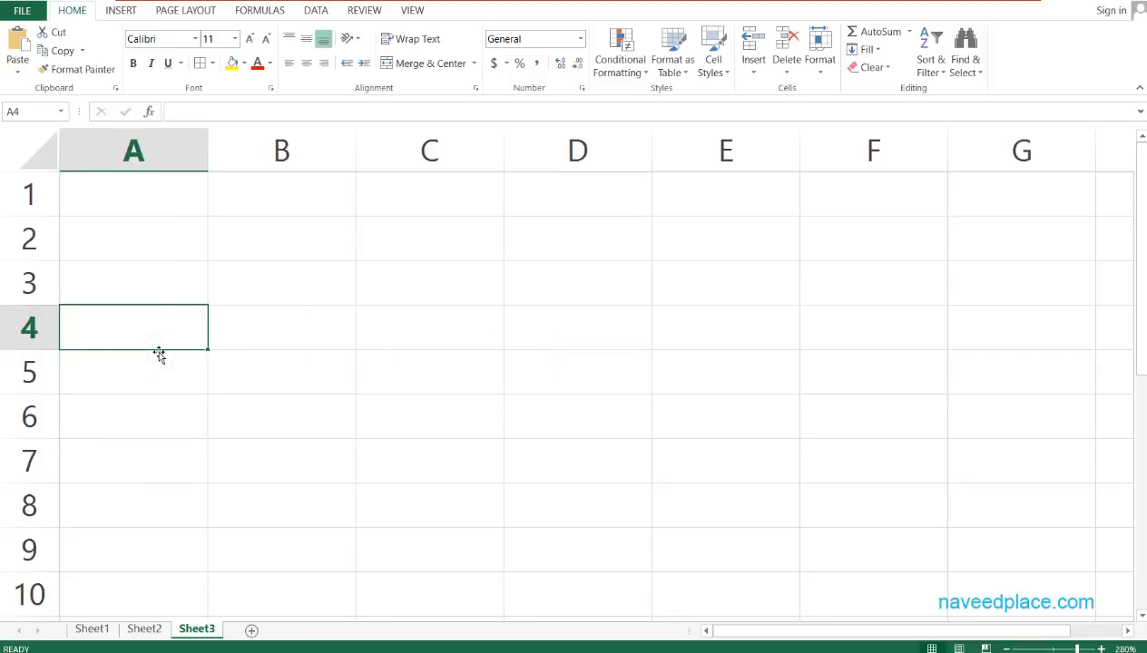
type("iF")
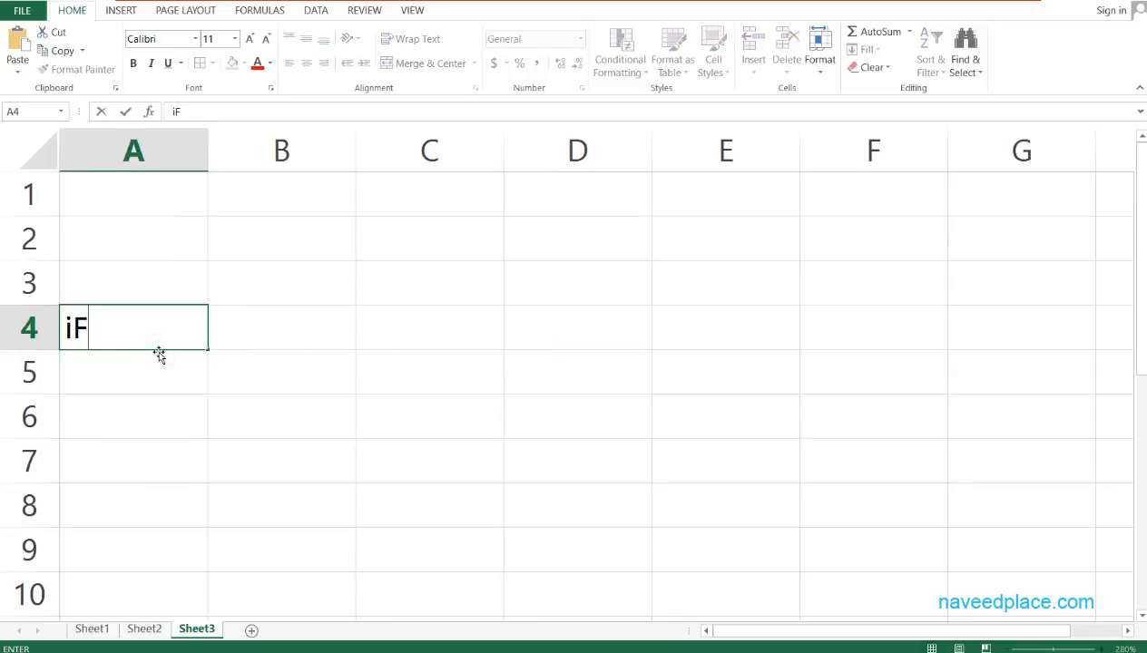
key("BackSpace")
key("BackSpace")
type("If")
key("BackSpace")
type("D")
key("Tab")
type("Names")
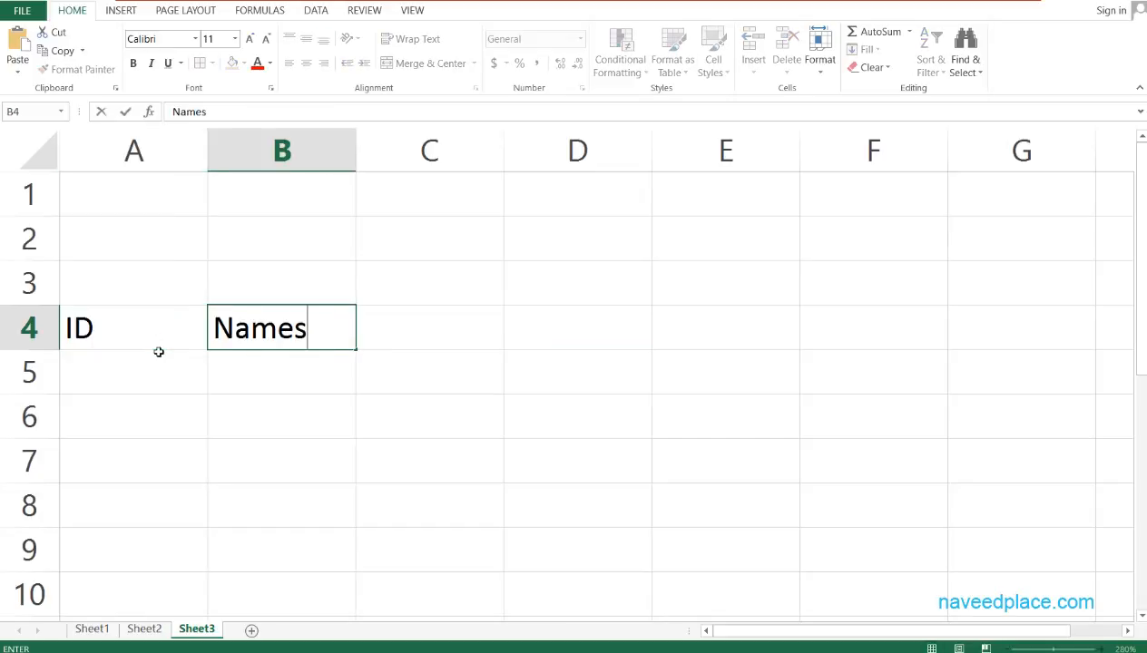
key("Tab")
type("Courses")
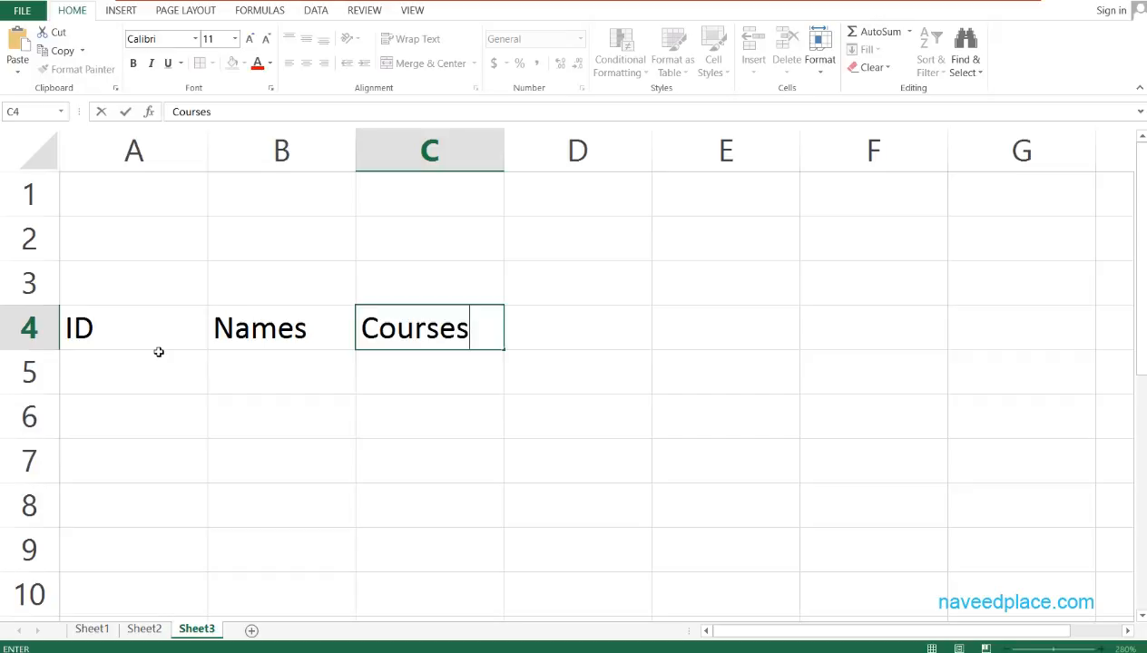
key("Return")
Enter 101 in A5 and fill the ID series down to 105 in A9.
key("Left")
key("Left")
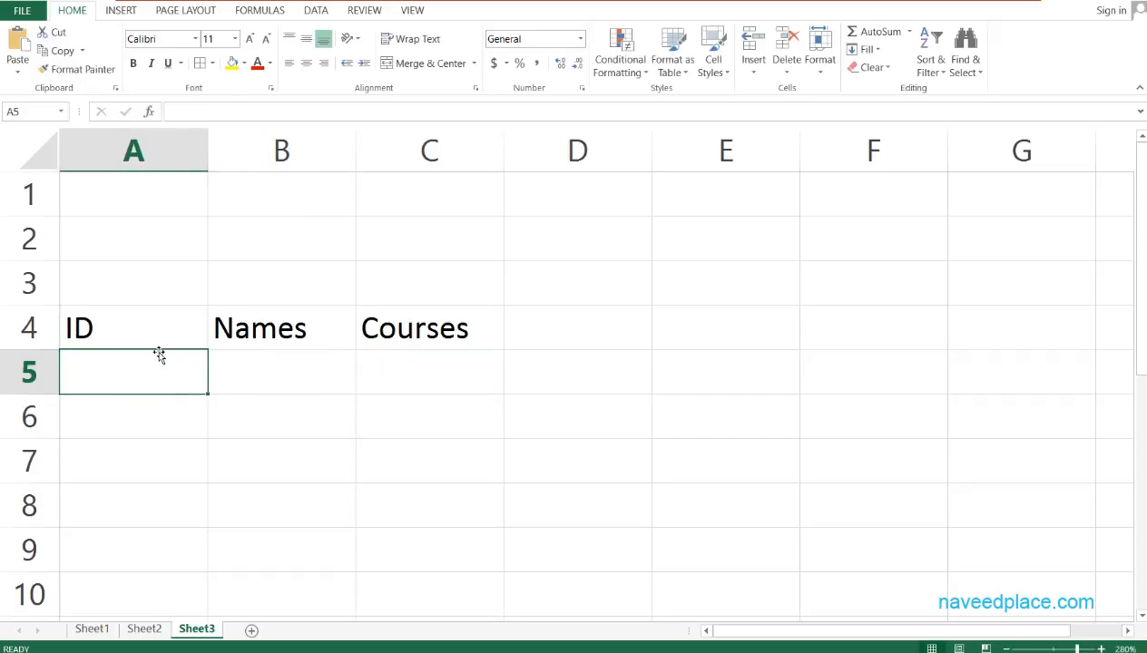
type("101")
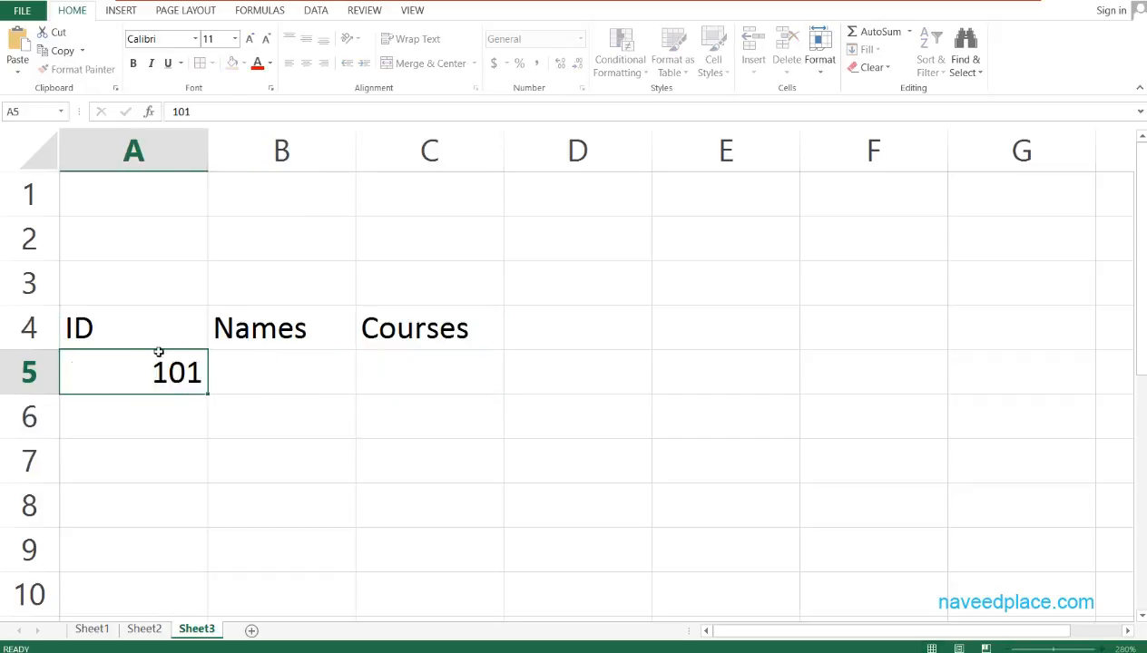
key("Return")
left_click(159, 363)
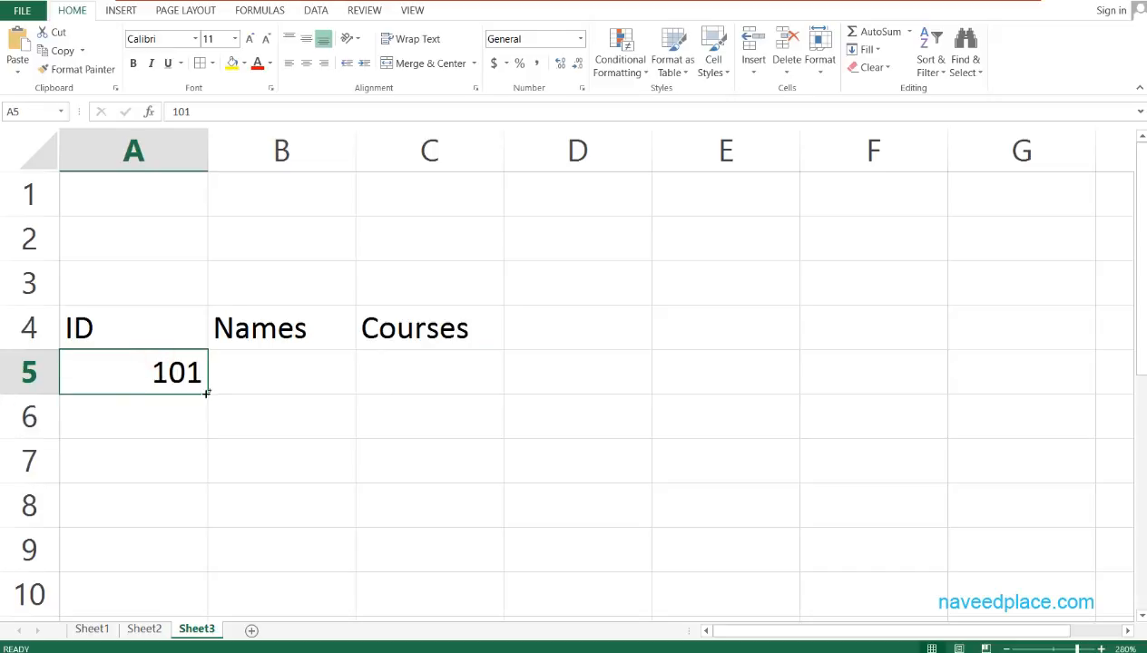
left_click_drag(207, 394, 206, 569)
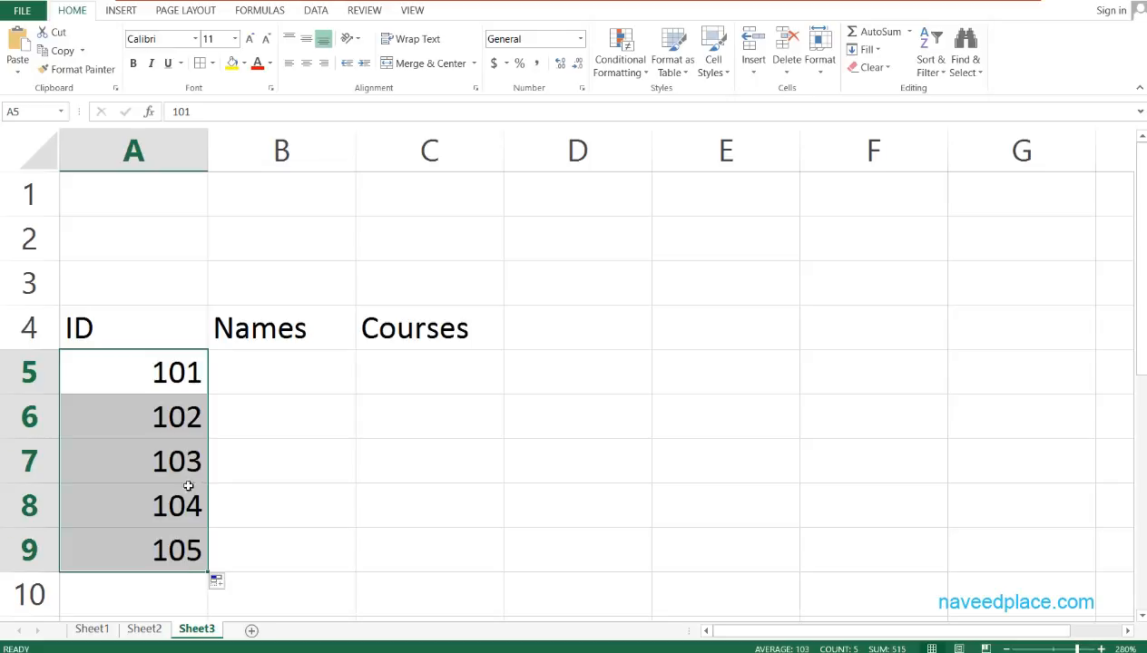
Fill in the row for ID 101 with the person's first name in B5 and the course Java in C5.
left_click(280, 372)
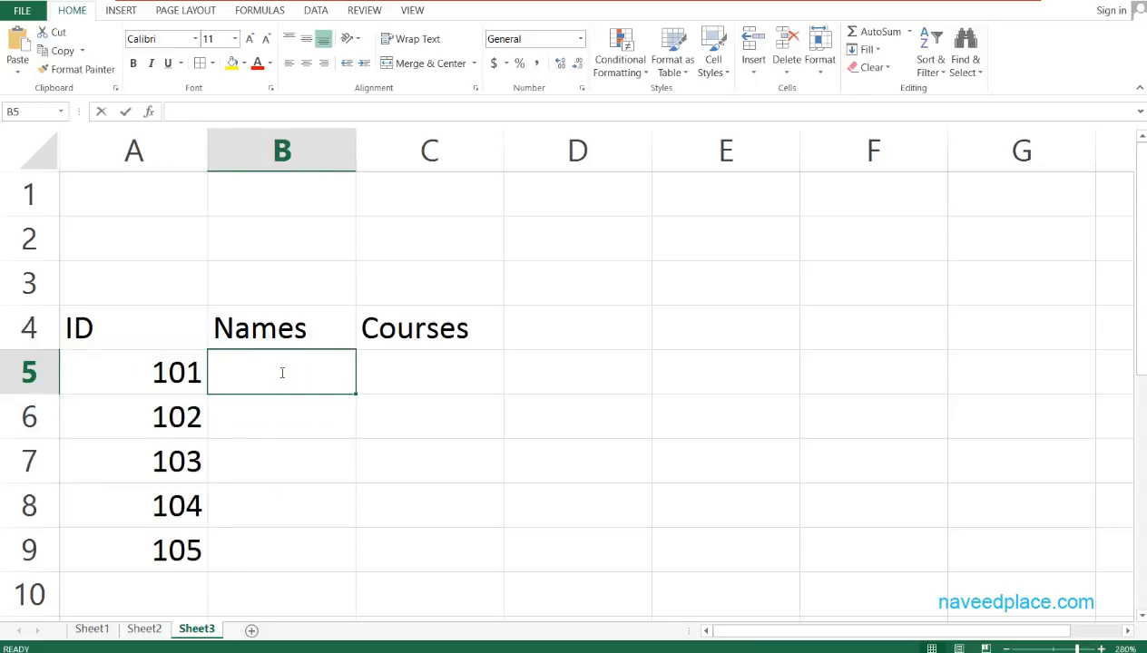
type("Naveed")
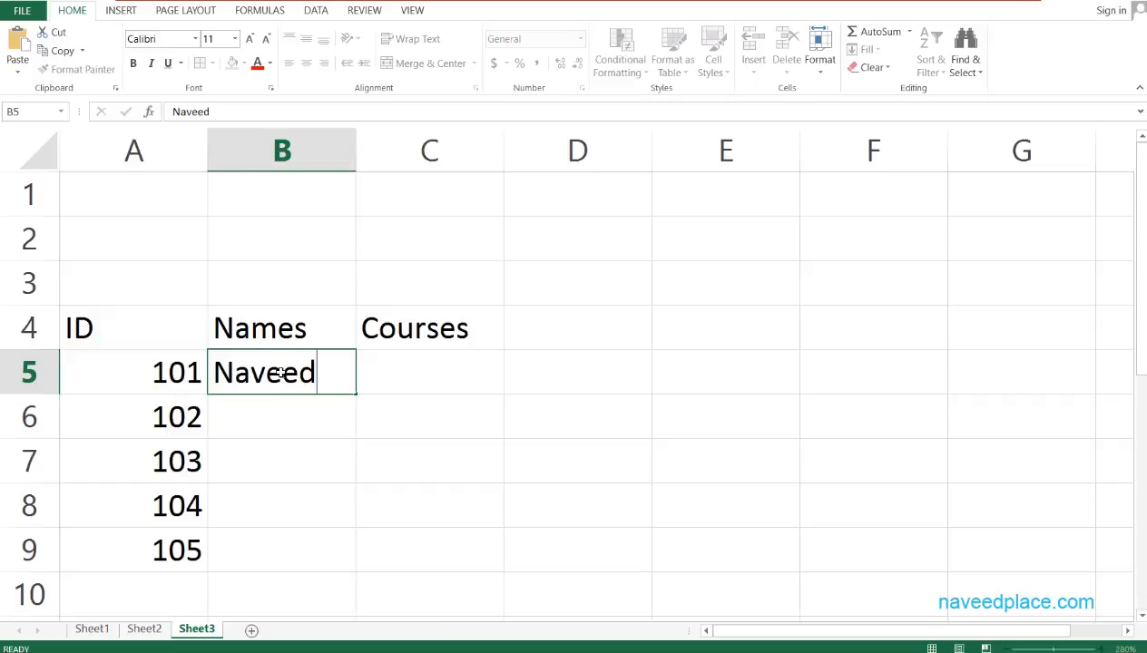
key("Tab")
type("Jaba")
key("BackSpace")
key("BackSpace")
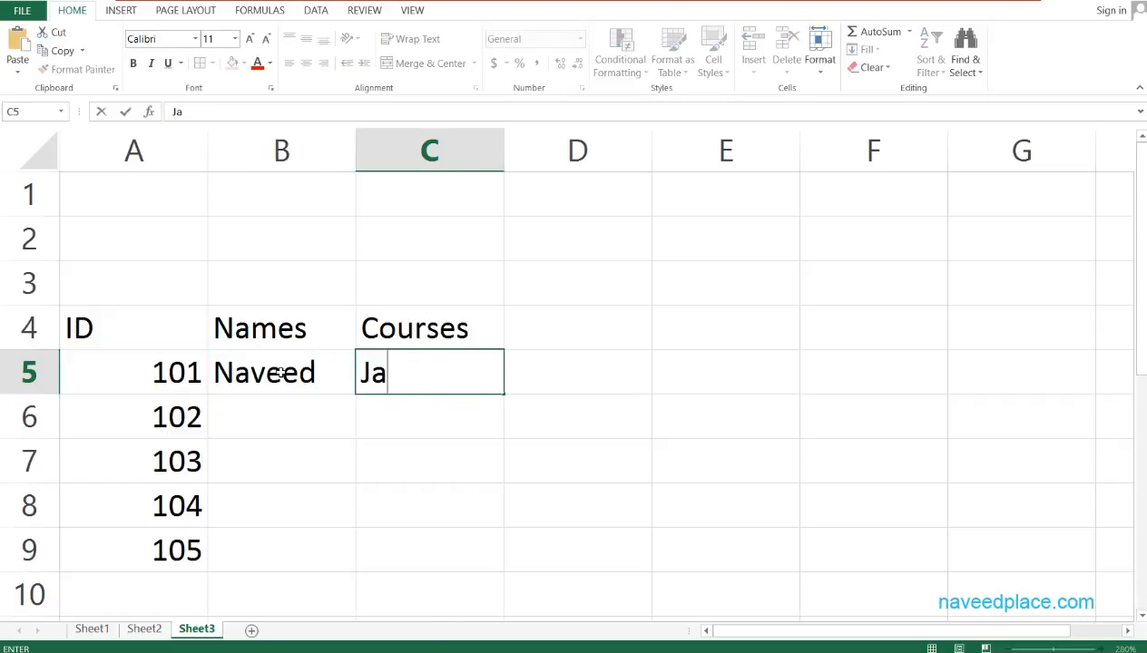
type("va")
key("Return")
Enter the person's name for ID 102 in B6 and correct its spelling.
key("Left")
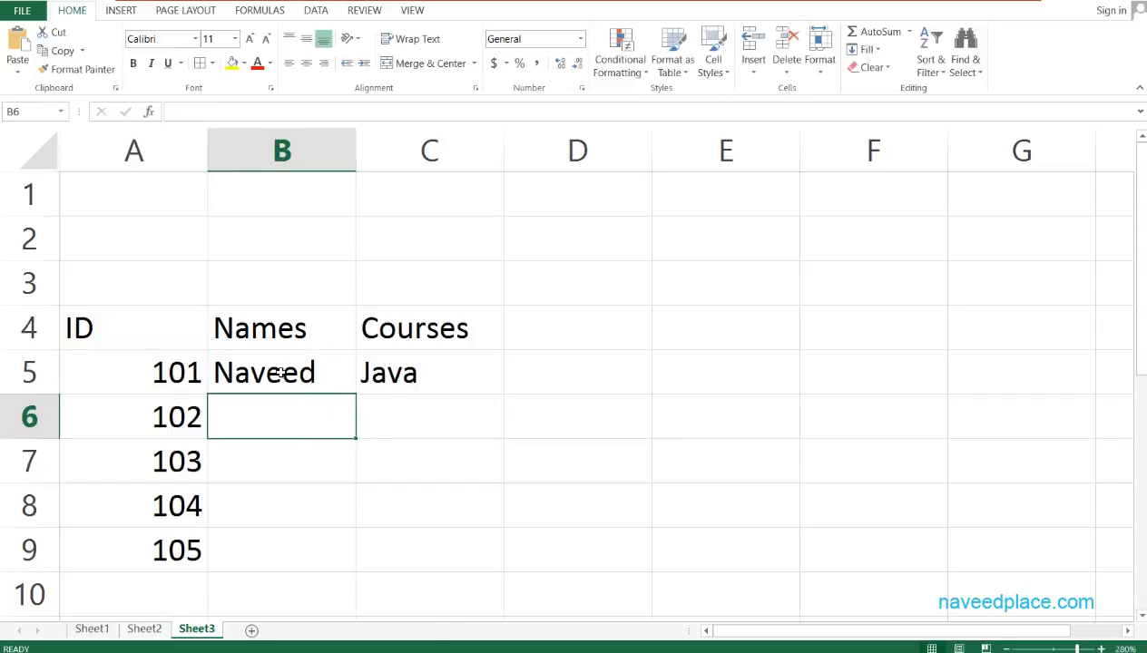
type("K")
key("BackSpace")
type("Hussin")
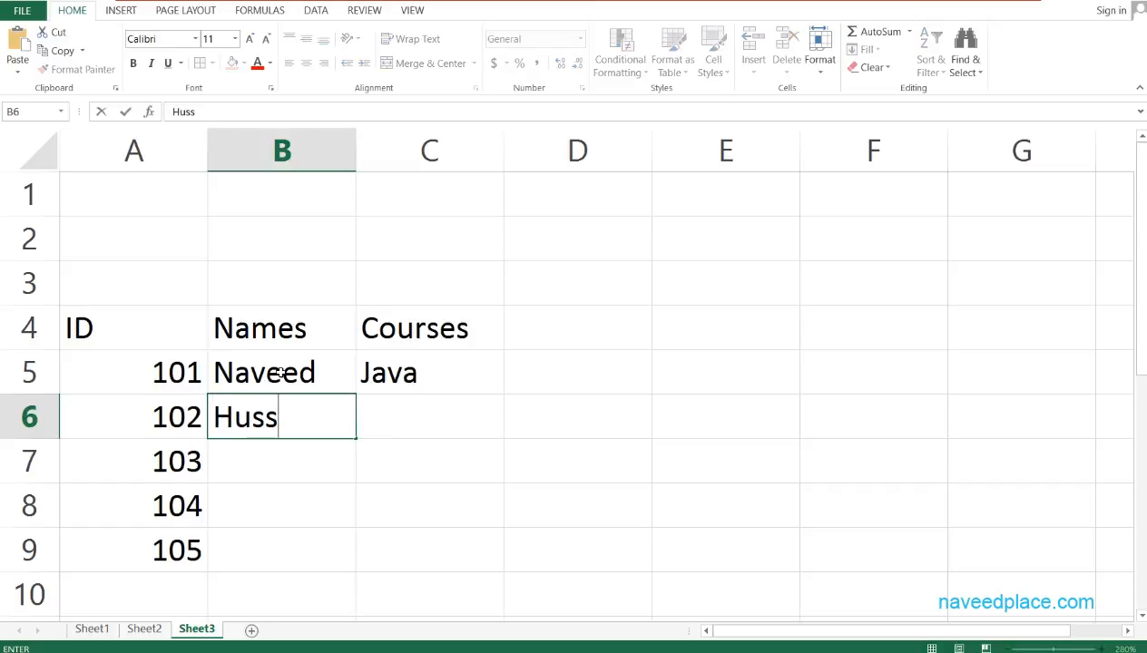
key("BackSpace")
key("BackSpace")
type("ainm")
key("Tab")
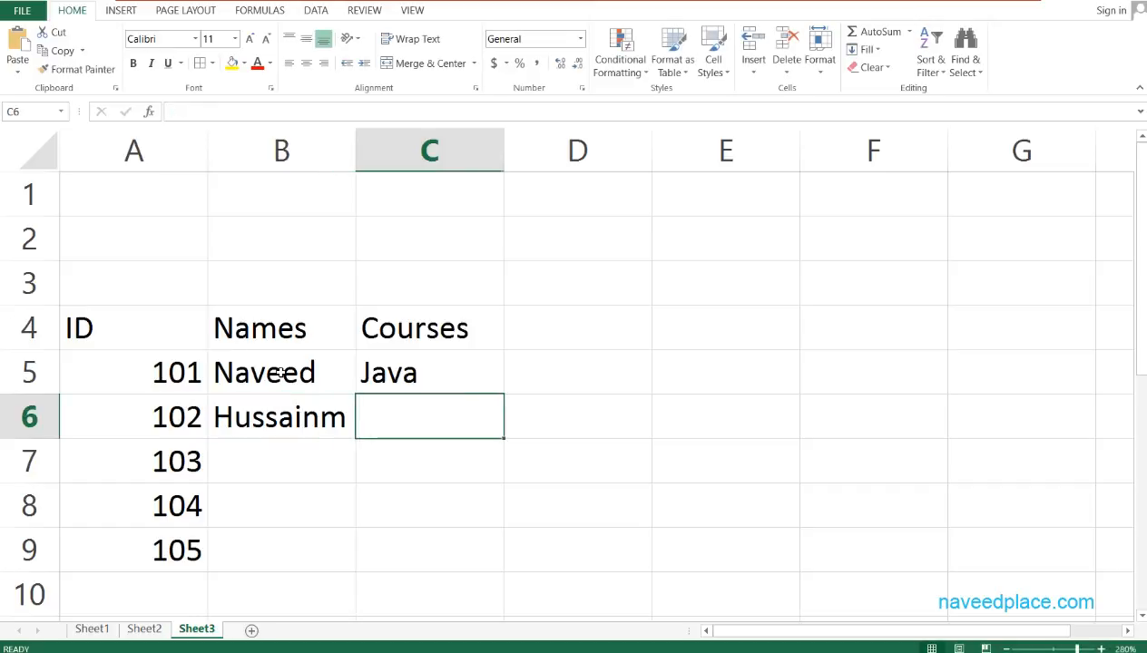
key("Left")
key("F2")
key("BackSpace")
key("Return")
key("Right")
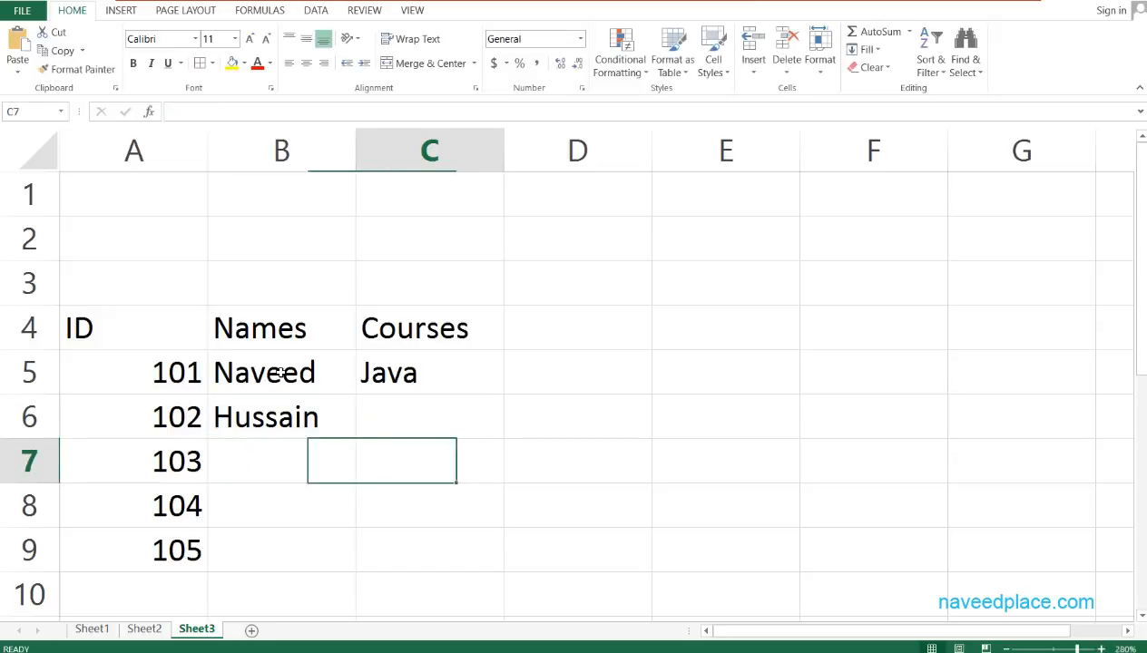
Enter Office as the course for ID 102 in cell C6.
key("Up")
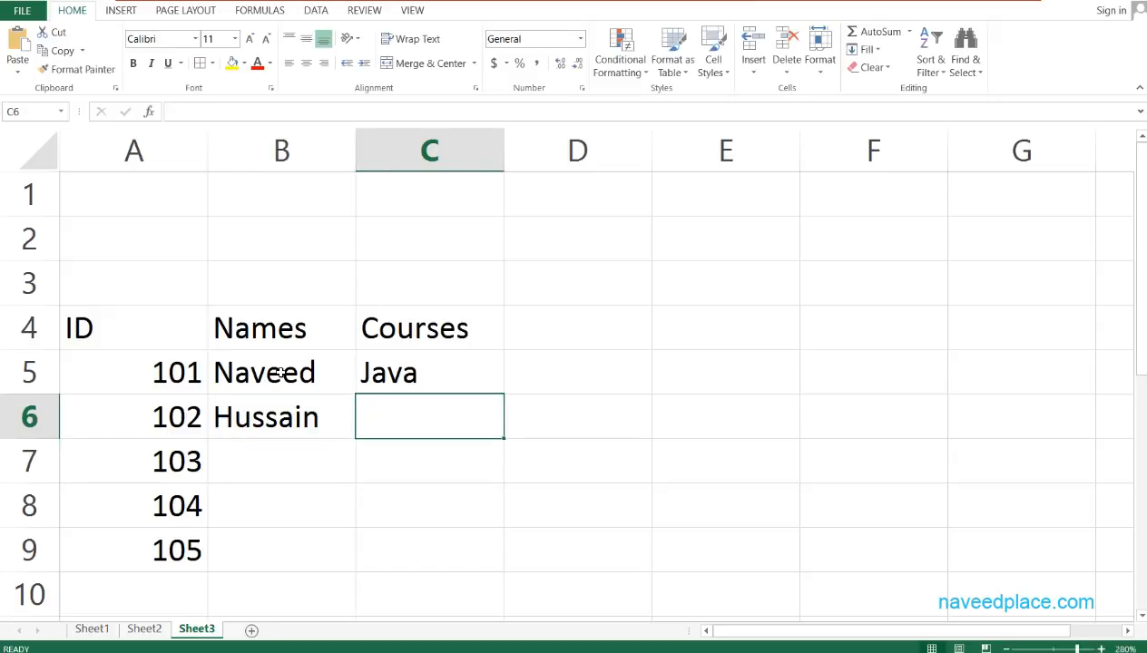
type("Pf")
key("BackSpace")
key("BackSpace")
type("Office")
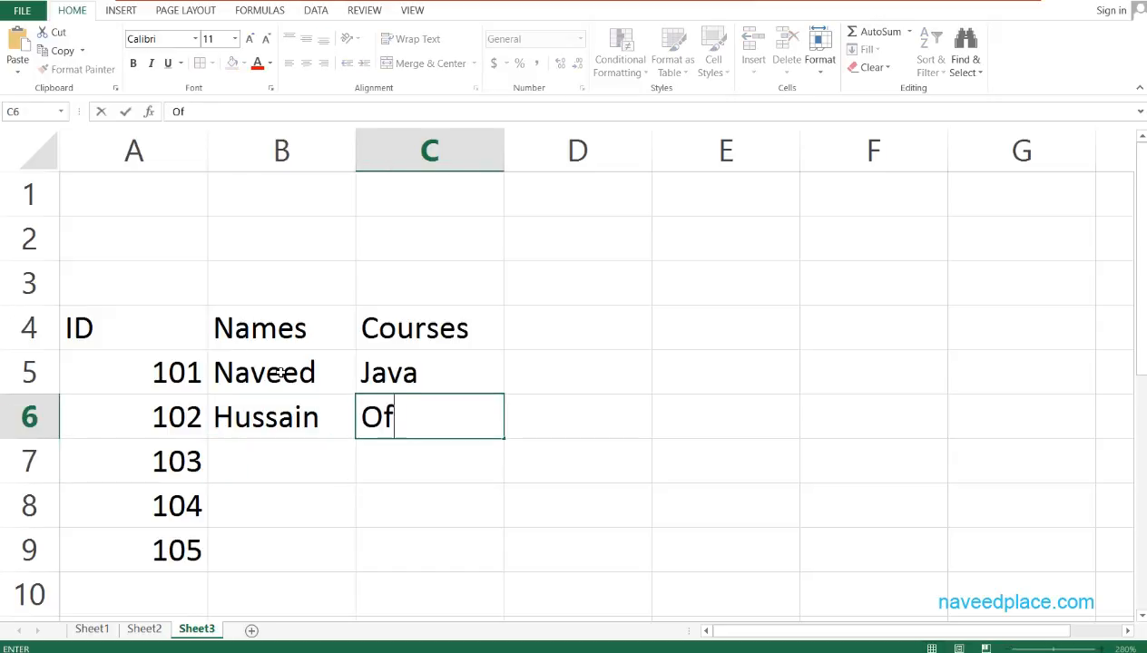
key("Return")
Fill in the row for ID 103 with the person's first name in B7 and the course Java in C7.
key("Left")
key("Left")
key("Right")
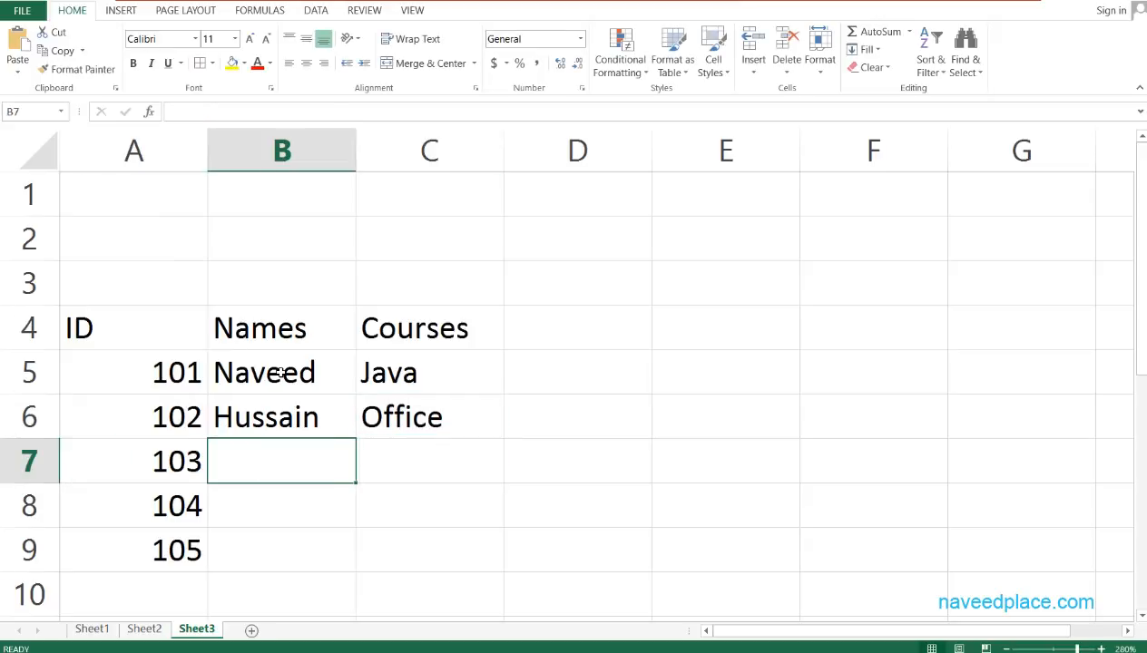
type("A;")
key("BackSpace")
type("li")
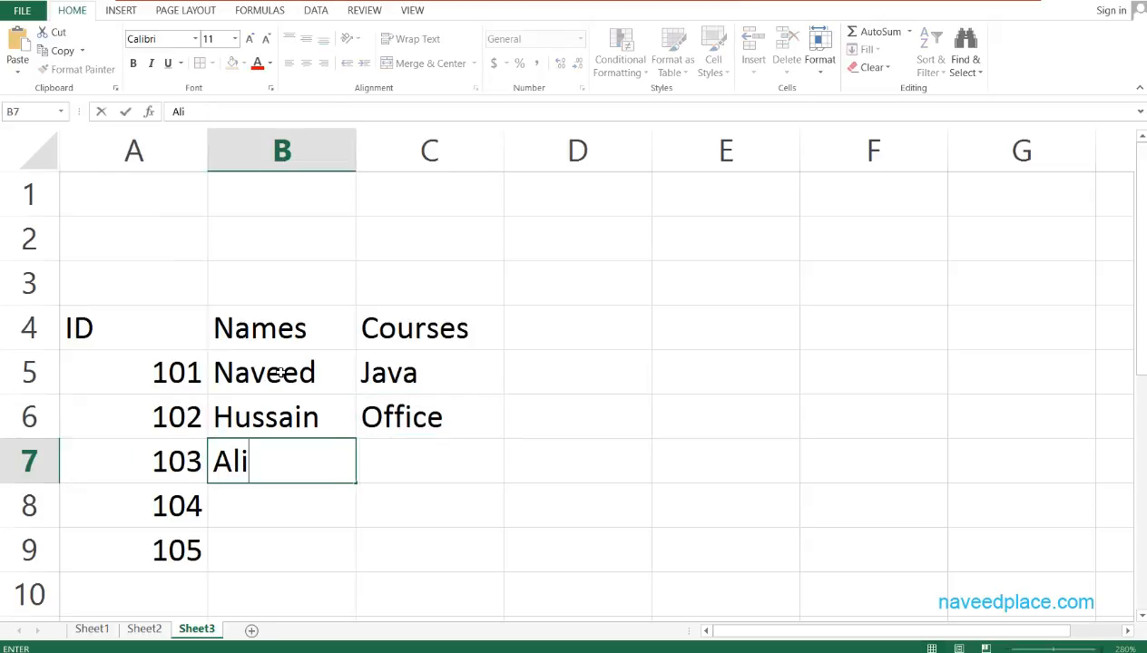
key("Tab")
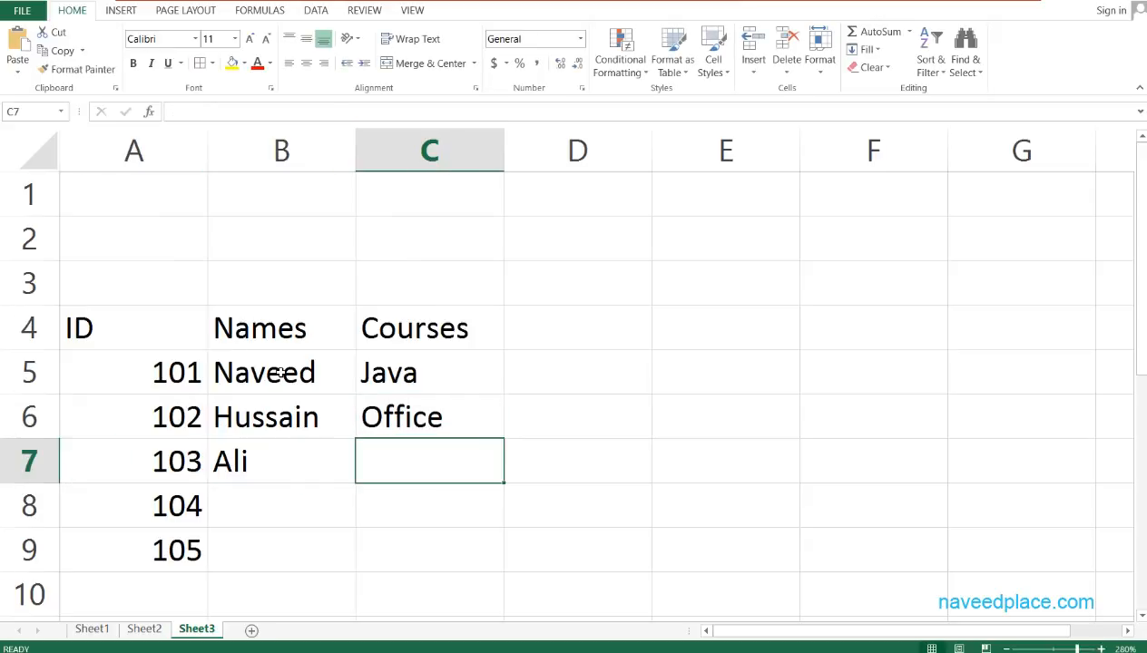
type("Jar")
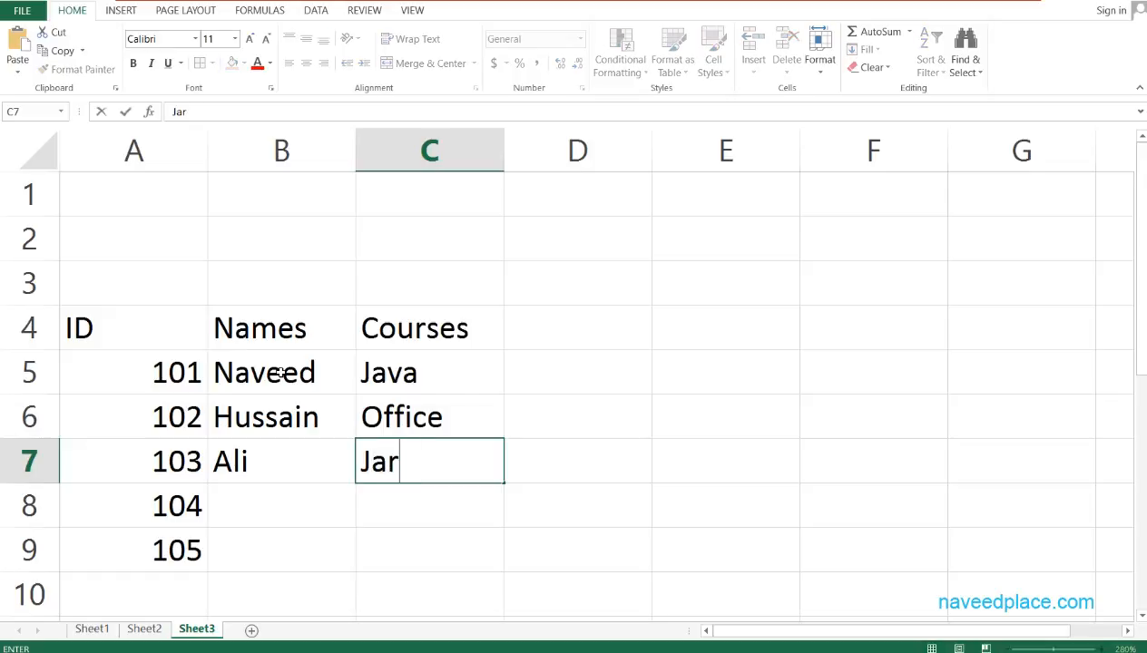
key("BackSpace")
key("BackSpace")
key("BackSpace")
type("J")
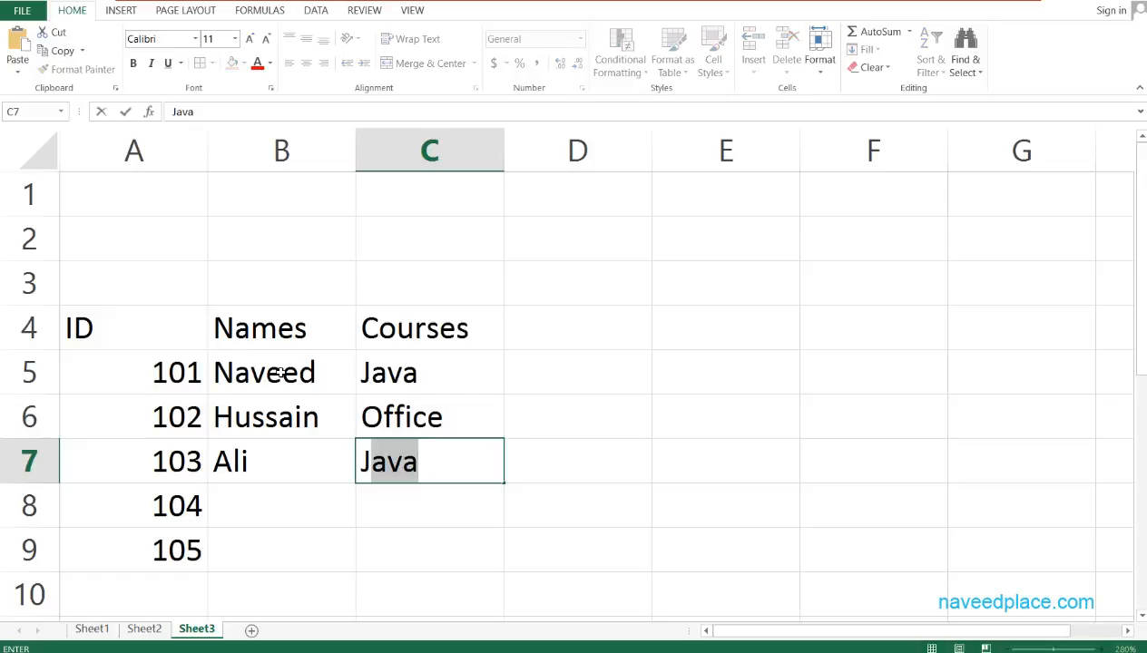
key("Return")
Clear the unused IDs 104 and 105 from cells A8:A9.
key("Left")
key("Down")
key("Down")
key("Up")
key("Up")
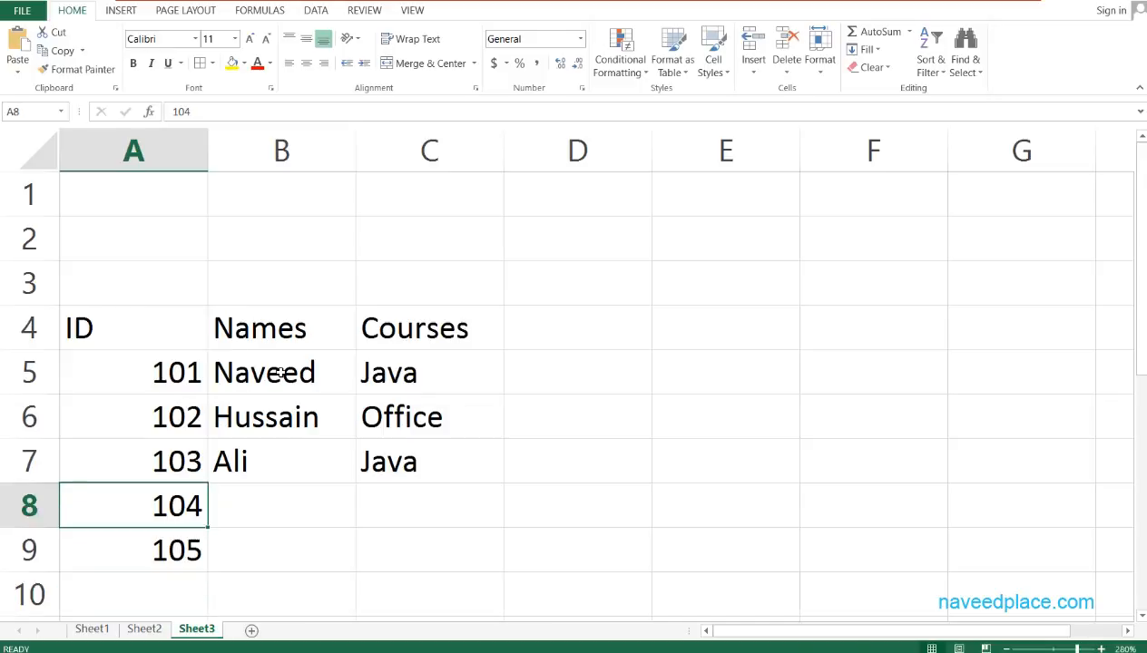
key("shift+Down")
key("Delete")
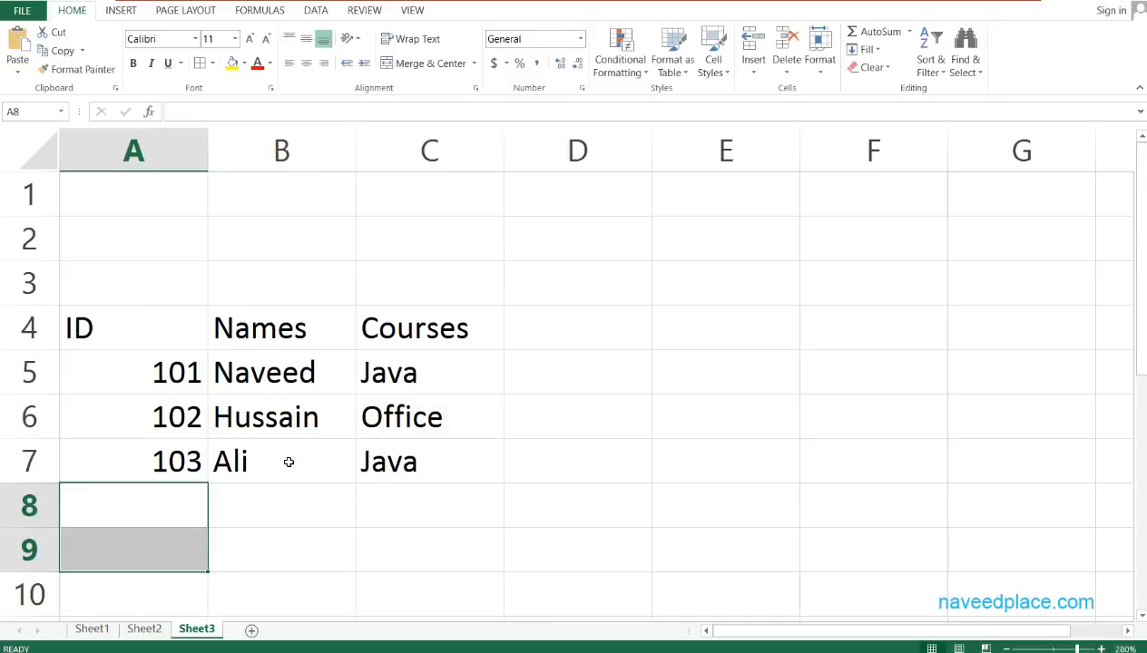
double_click(152, 329)
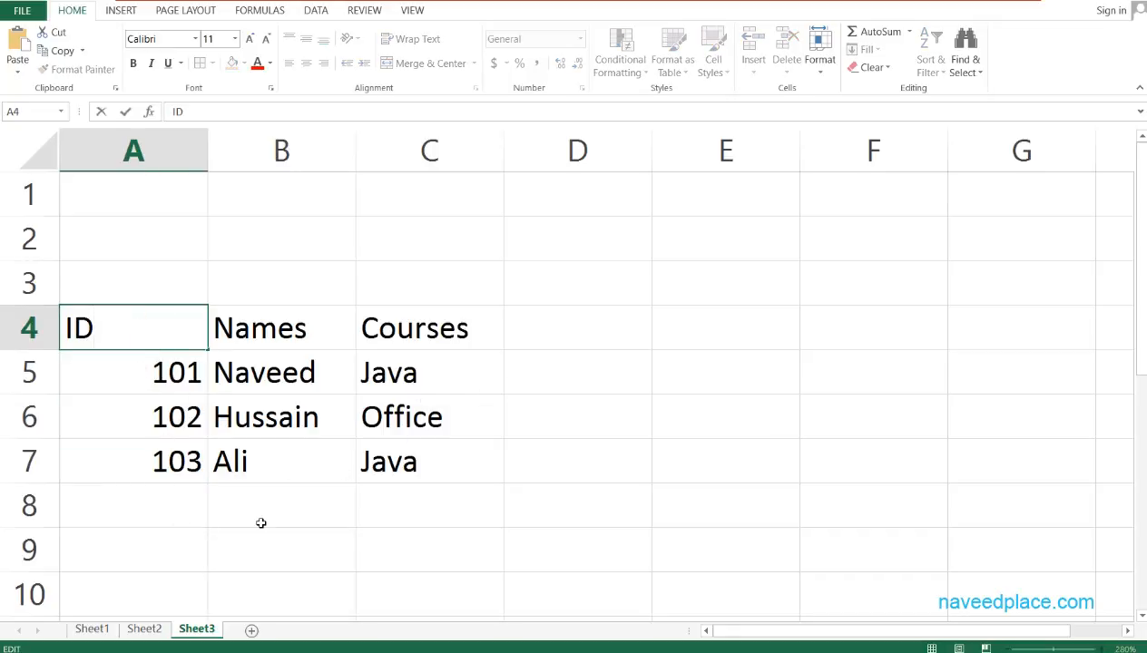
scroll(461, 522, "down", 20)
scroll(480, 502, "up", 20)
left_click(624, 561)
Apply a border around the empty cell E9.
left_click(751, 551)
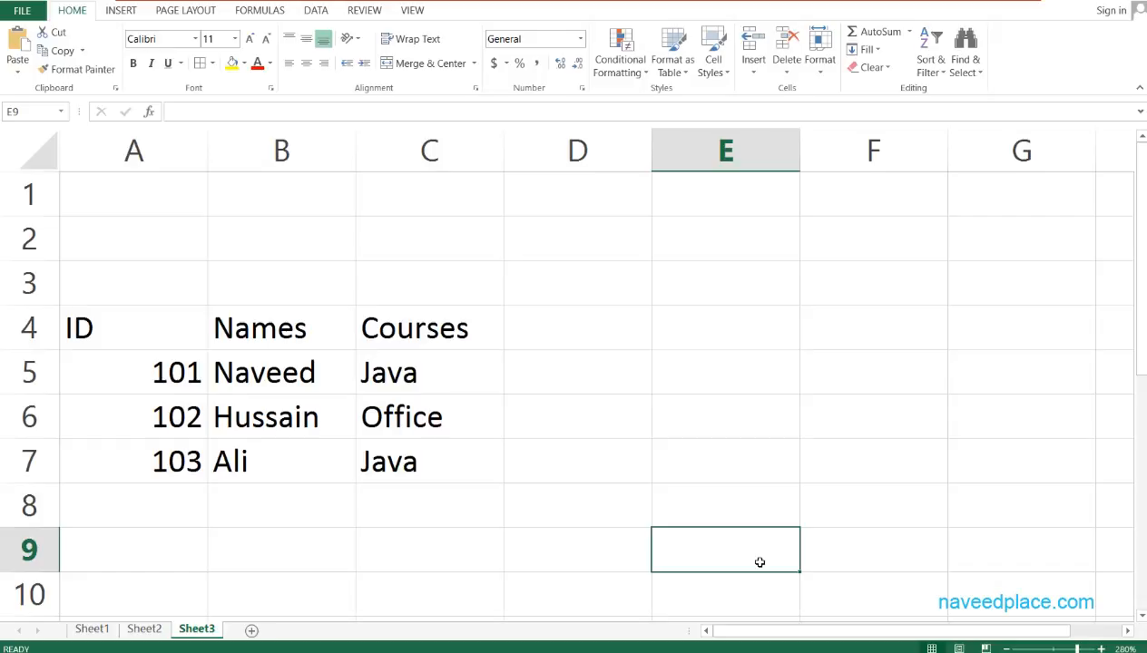
key("Left")
key("Left")
key("Right")
key("Right")
left_click(211, 63)
left_click(217, 214)
left_click(661, 590)
left_click(708, 548)
Enter ID as an underlined label in cell A11, below the table.
left_click_drag(1143, 296, 1143, 309)
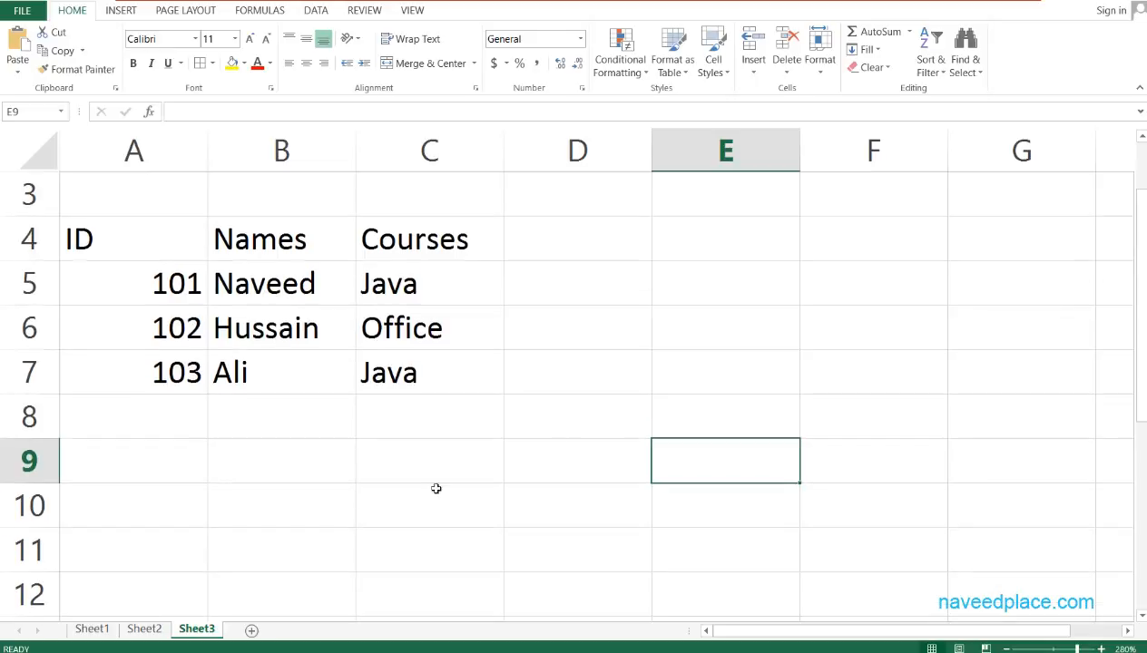
left_click(127, 544)
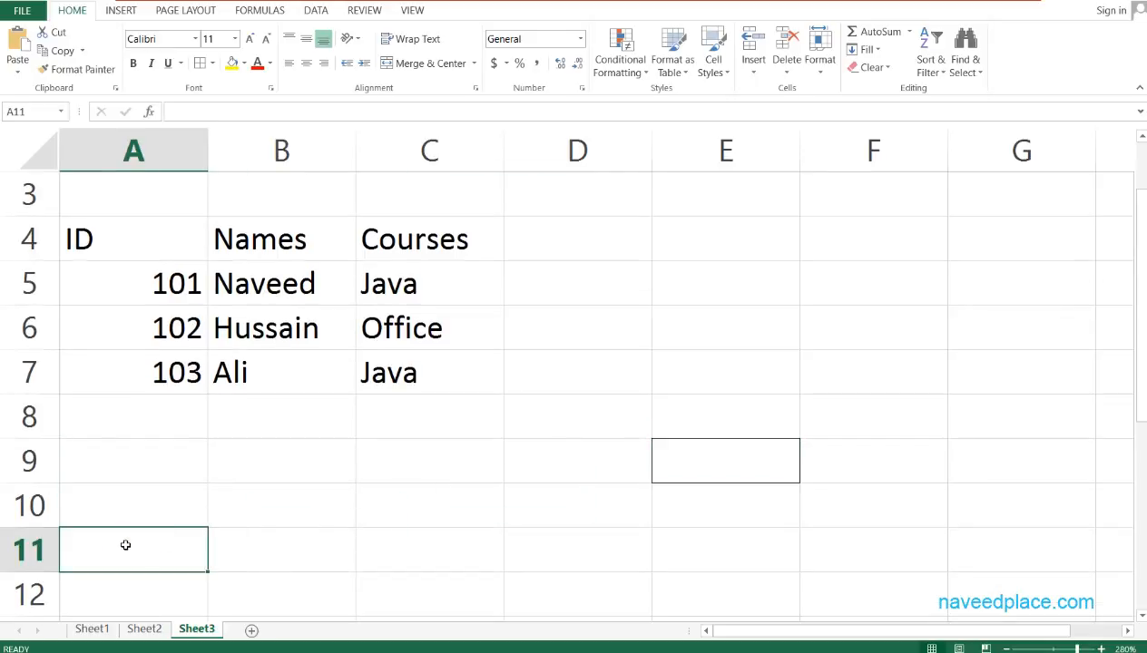
key("ctrl+u")
type("If")
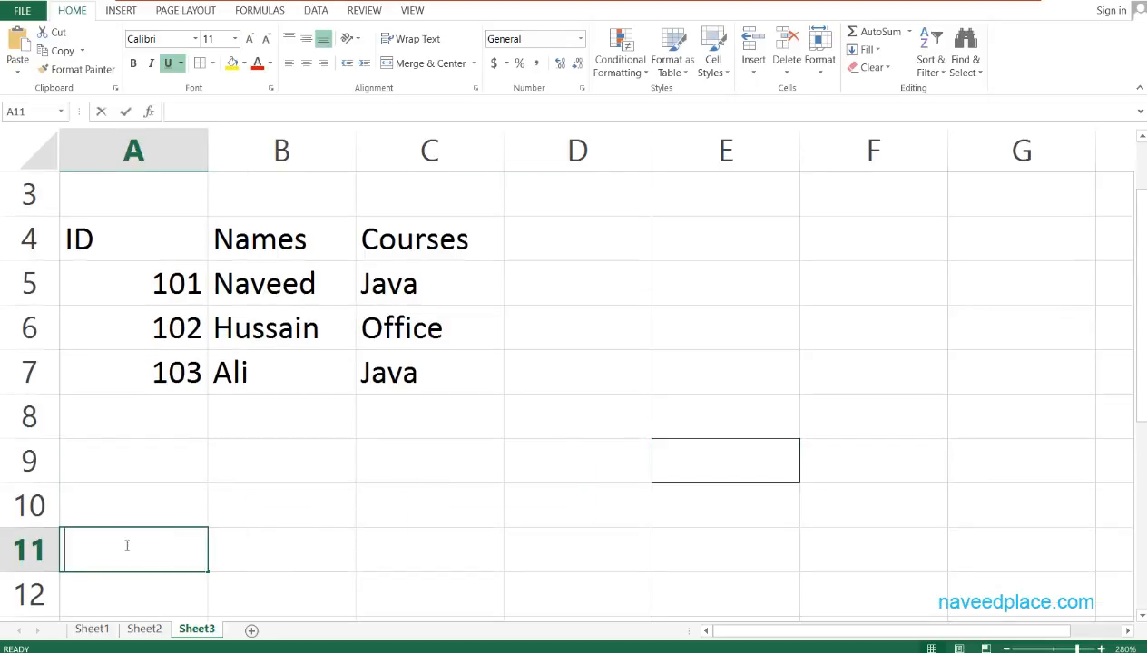
key("BackSpace")
key("BackSpace")
type("I")
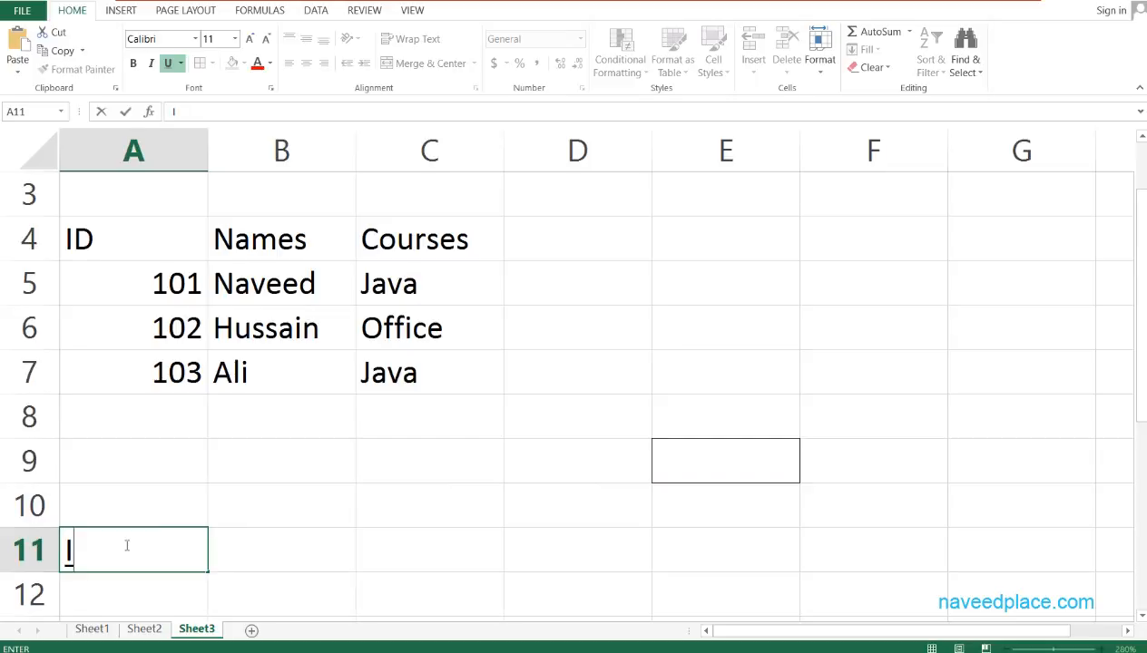
type("D")
key("Return")
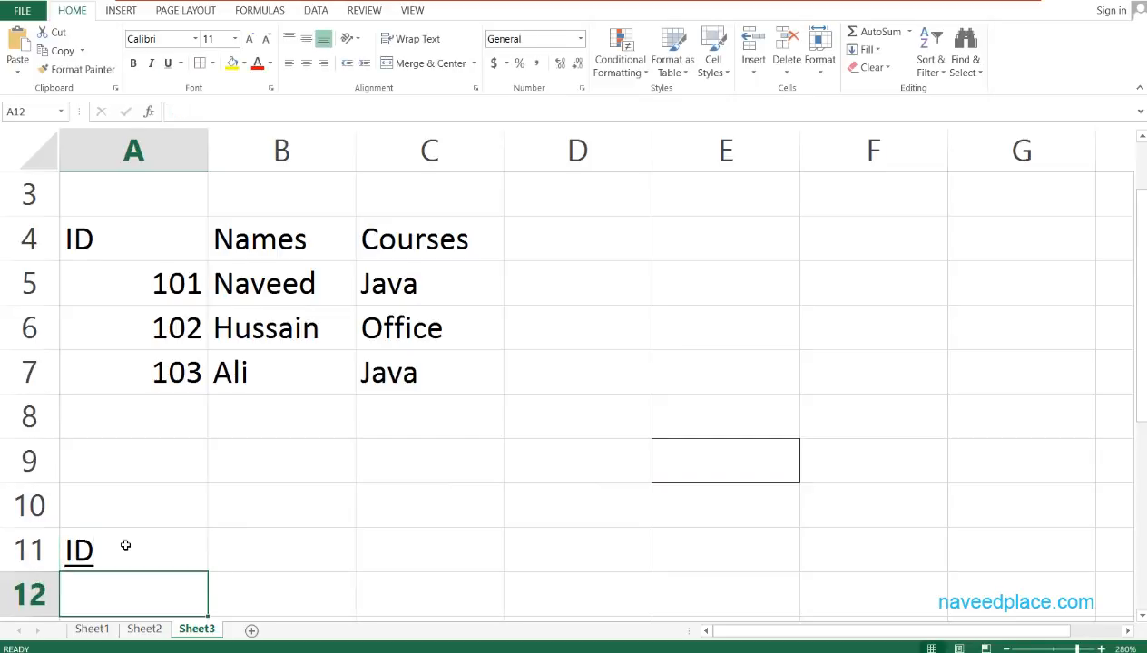
Enter the labels Names in A12 and Courses in A13.
type("b")
key("BackSpace")
type("N")
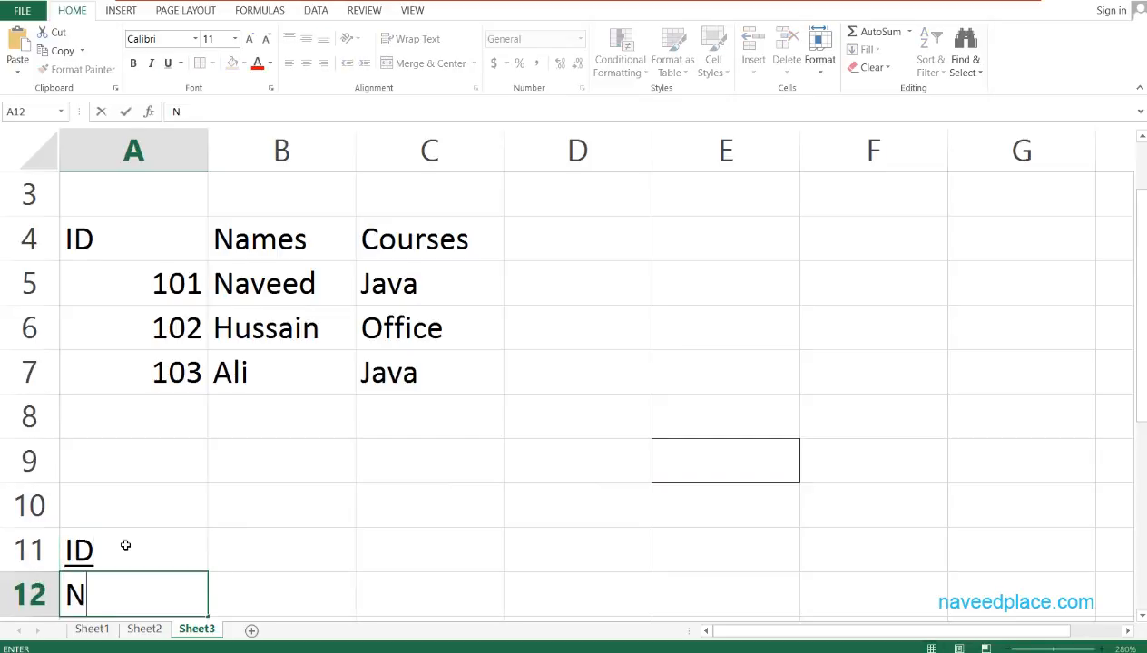
type("a,es")
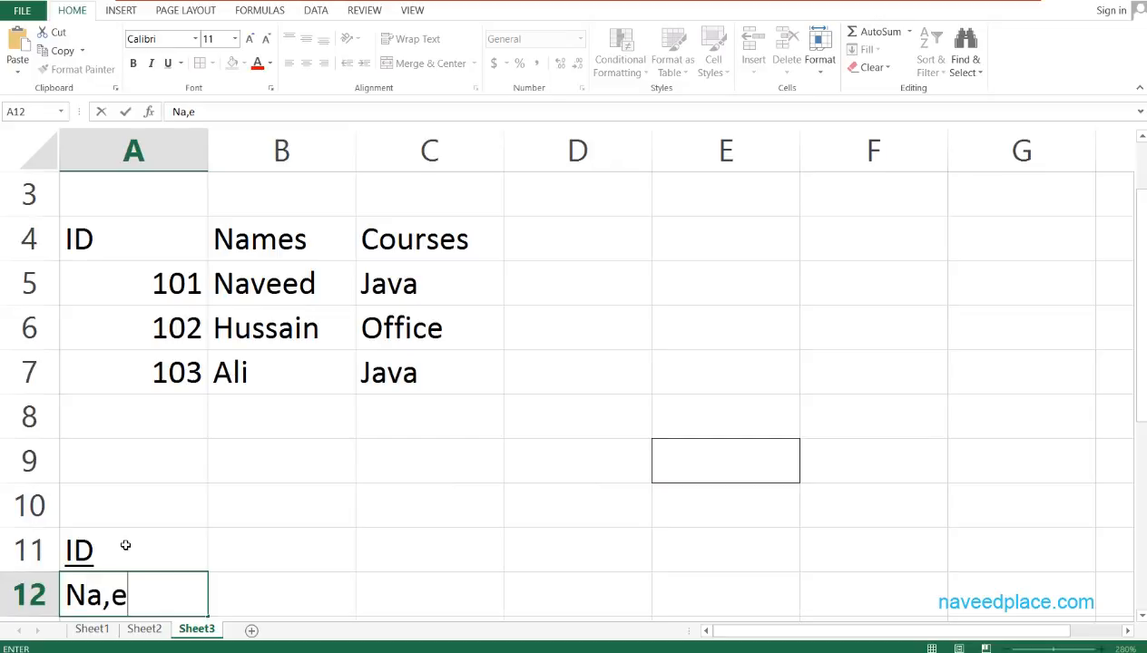
key("BackSpace")
key("BackSpace")
key("BackSpace")
type("mes")
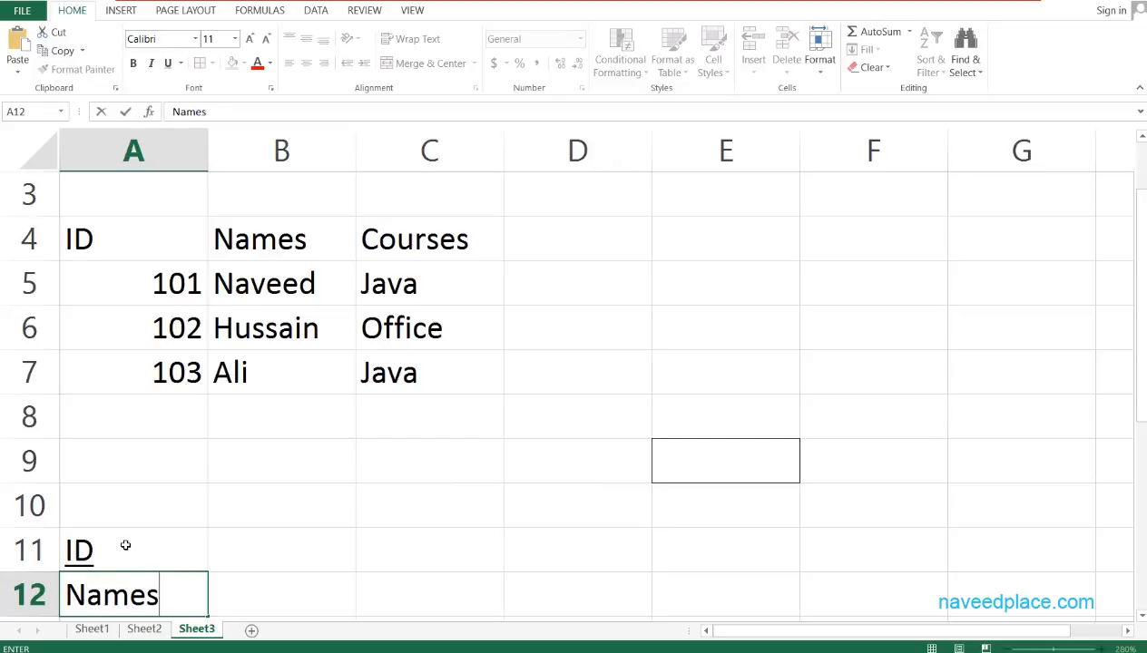
key("Return")
type("Courses")
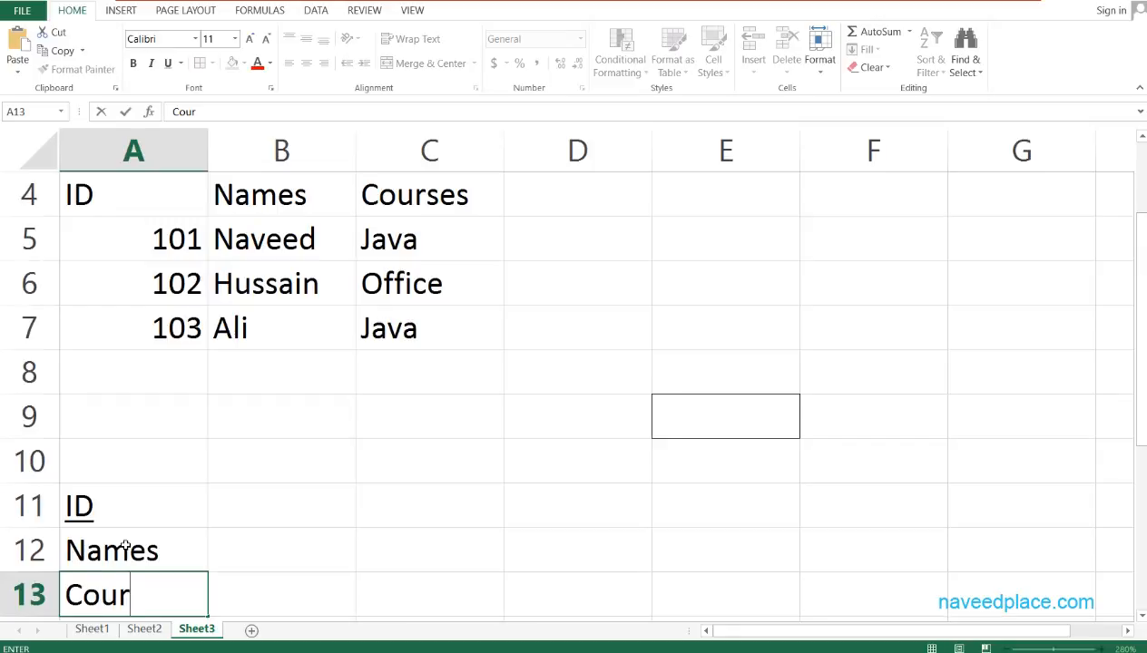
key("Return")
Clear the underlined ID label from cell A11.
key("Up")
key("Up")
key("Up")
key("Delete")
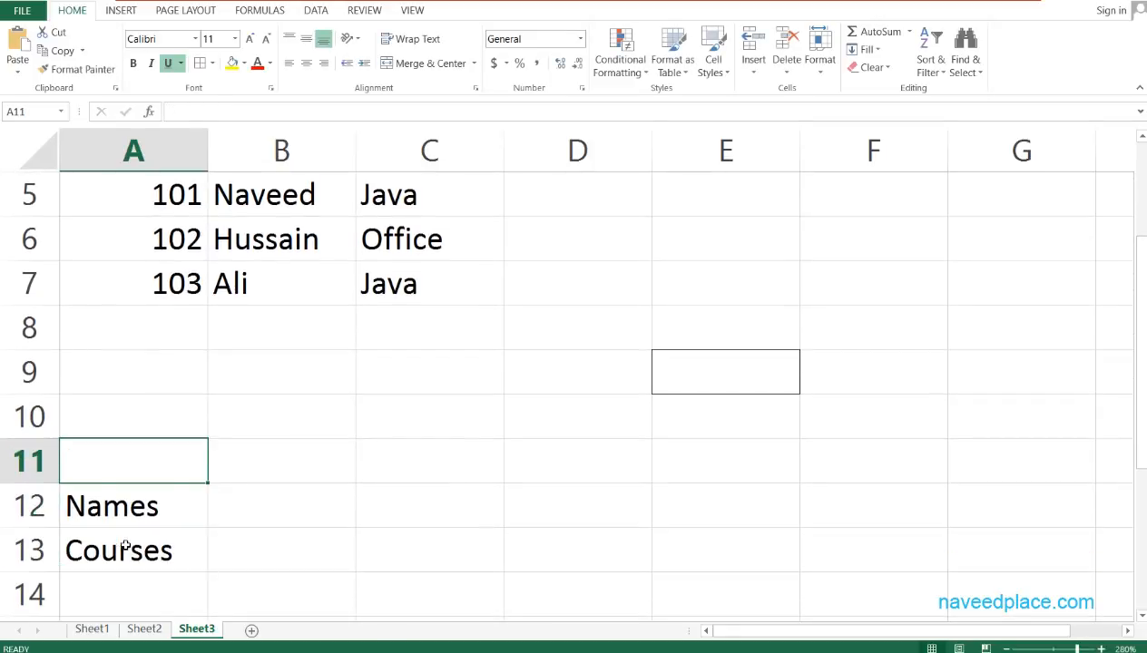
Enter the label ID in D9, beside the bordered cell E9.
key("Right")
key("Right")
key("Up")
key("Up")
key("Right")
type("F")
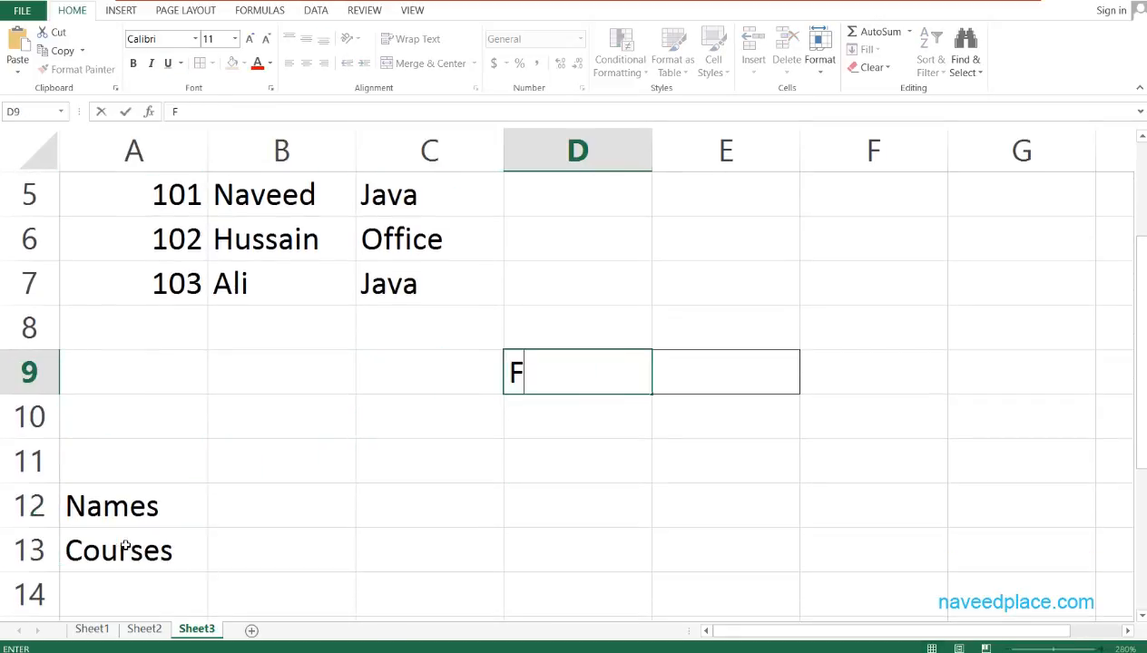
key("BackSpace")
type("If")
key("BackSpace")
key("BackSpace")
type("ID")
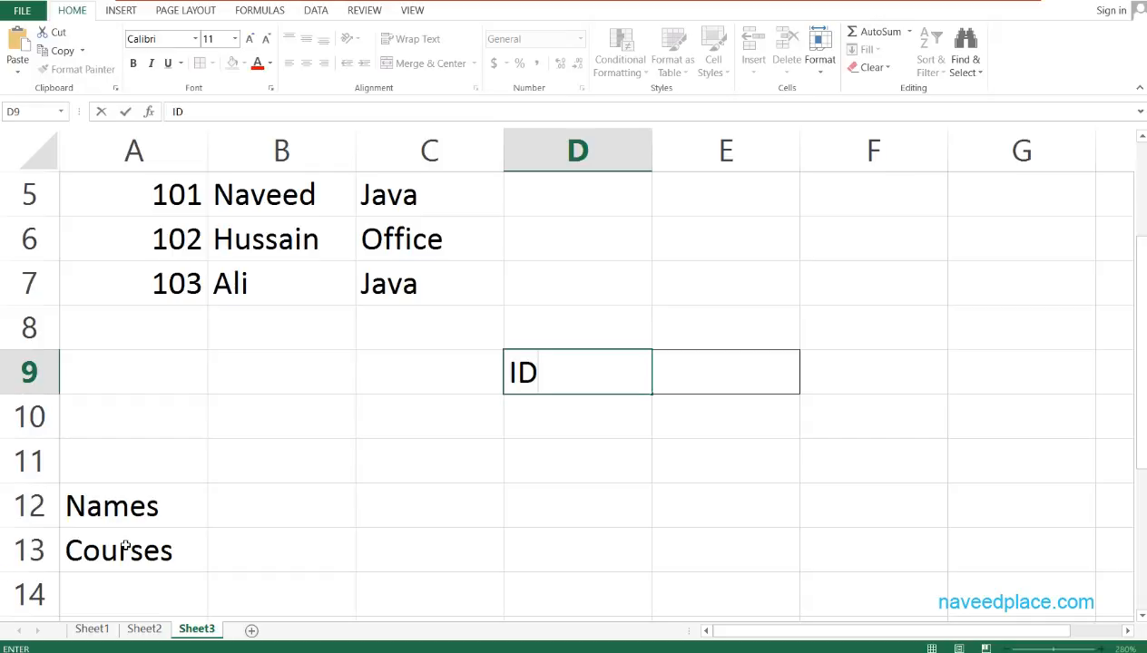
left_click(709, 378)
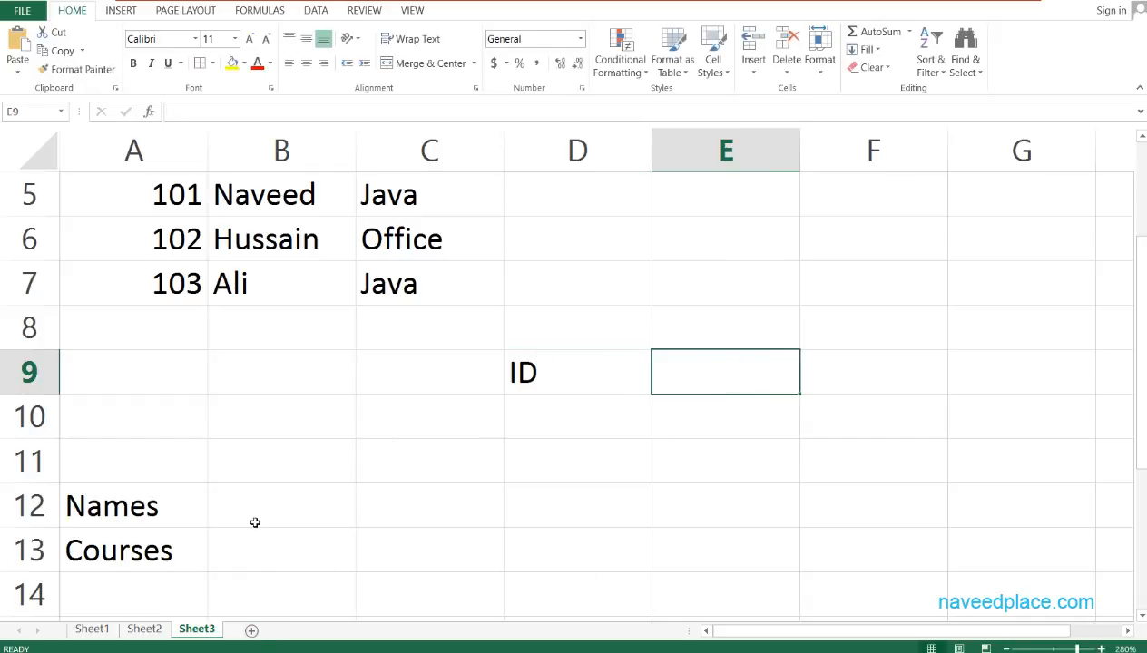
Start a LOOKUP formula in B12, beside the Names label, with E9 as the lookup value.
left_click(284, 514)
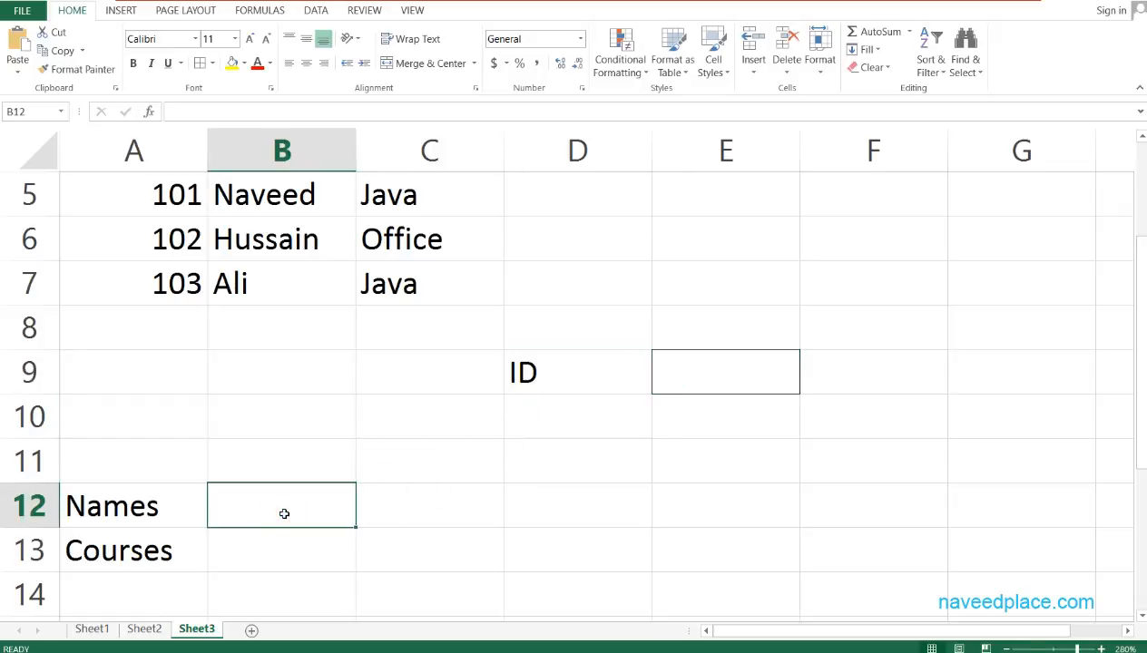
scroll(284, 518, "up", 2, "ctrl")
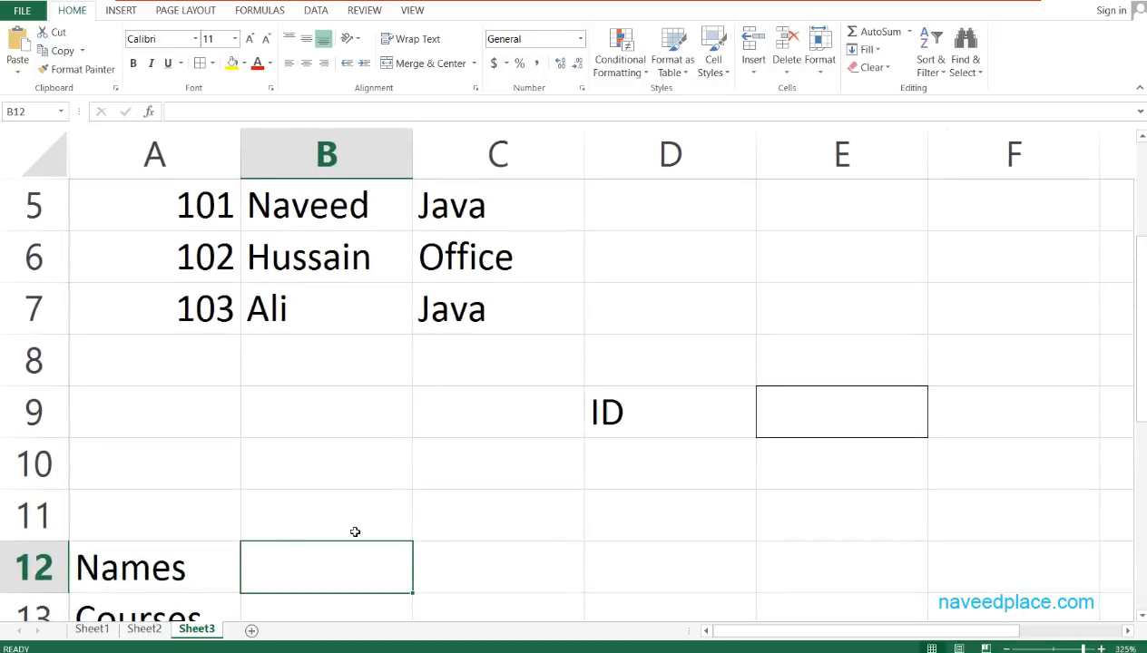
scroll(357, 533, "up", 2)
scroll(359, 533, "down", 20)
scroll(358, 534, "down", 2, "ctrl")
scroll(358, 534, "up", 20)
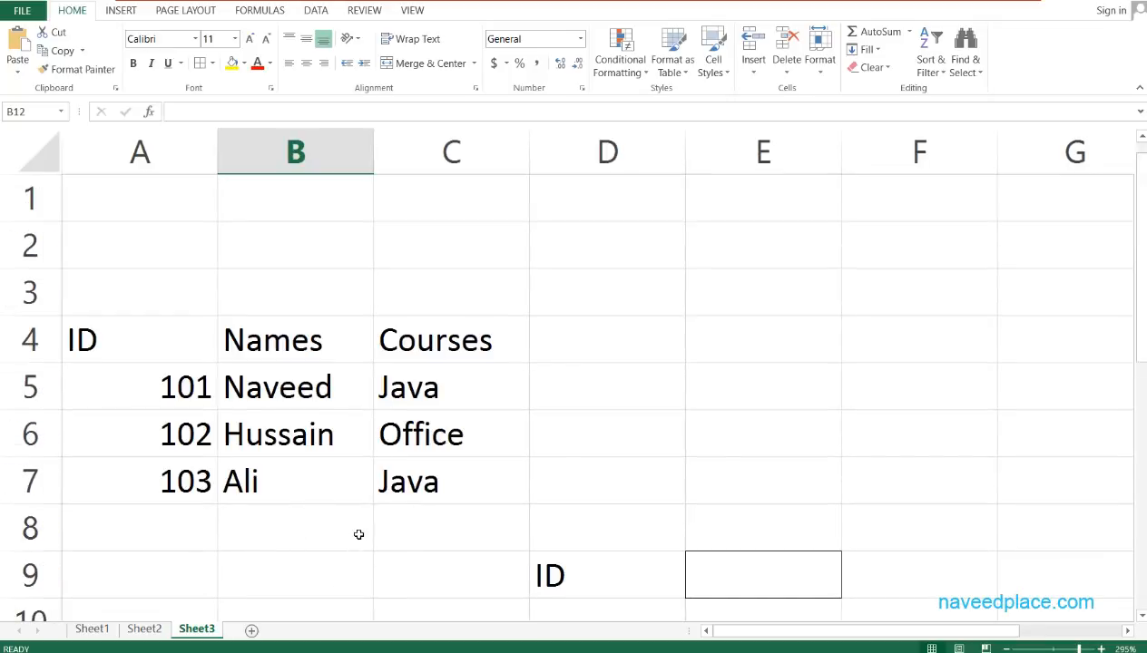
scroll(664, 284, "down", 4, "ctrl")
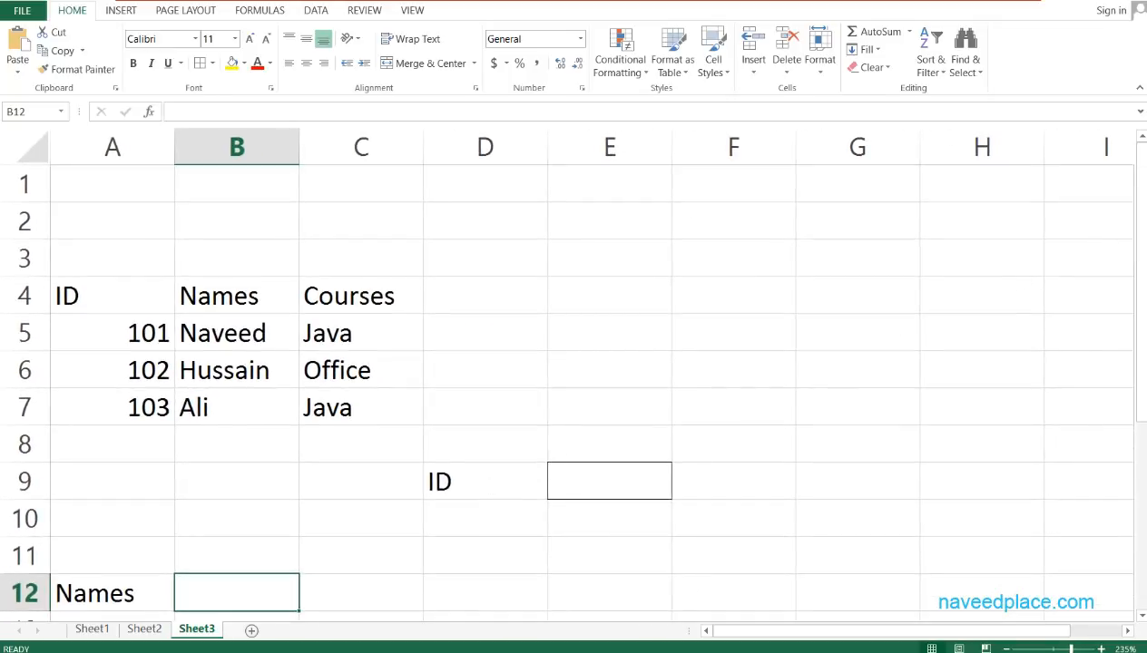
scroll(261, 477, "down", 1)
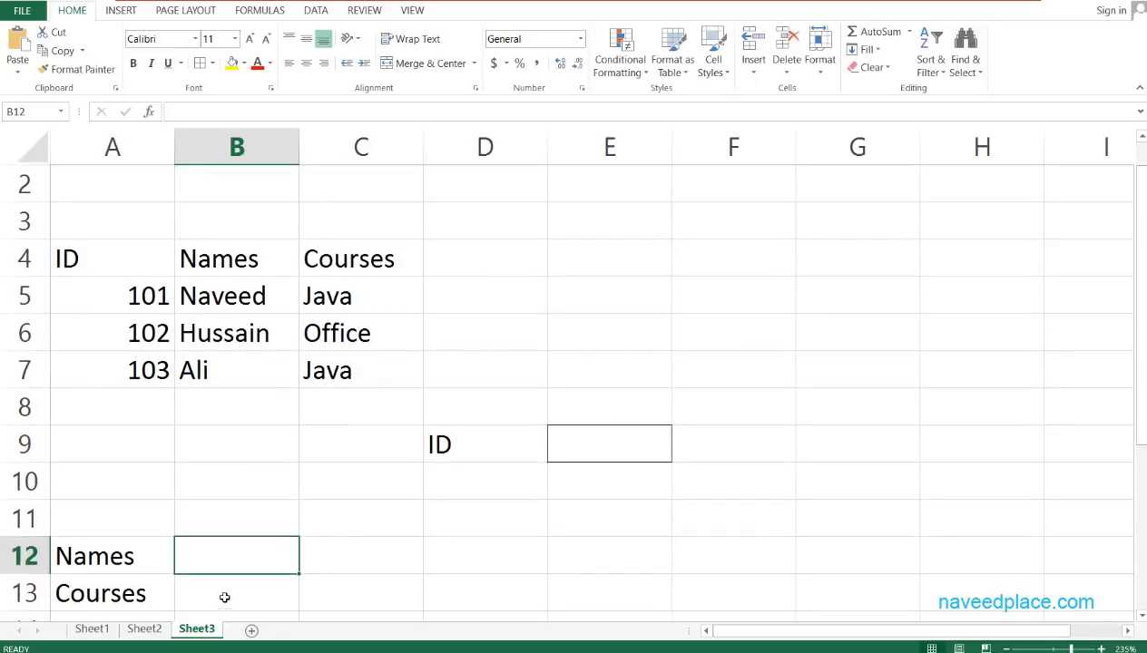
left_click(224, 578)
left_click(225, 559)
type("=")
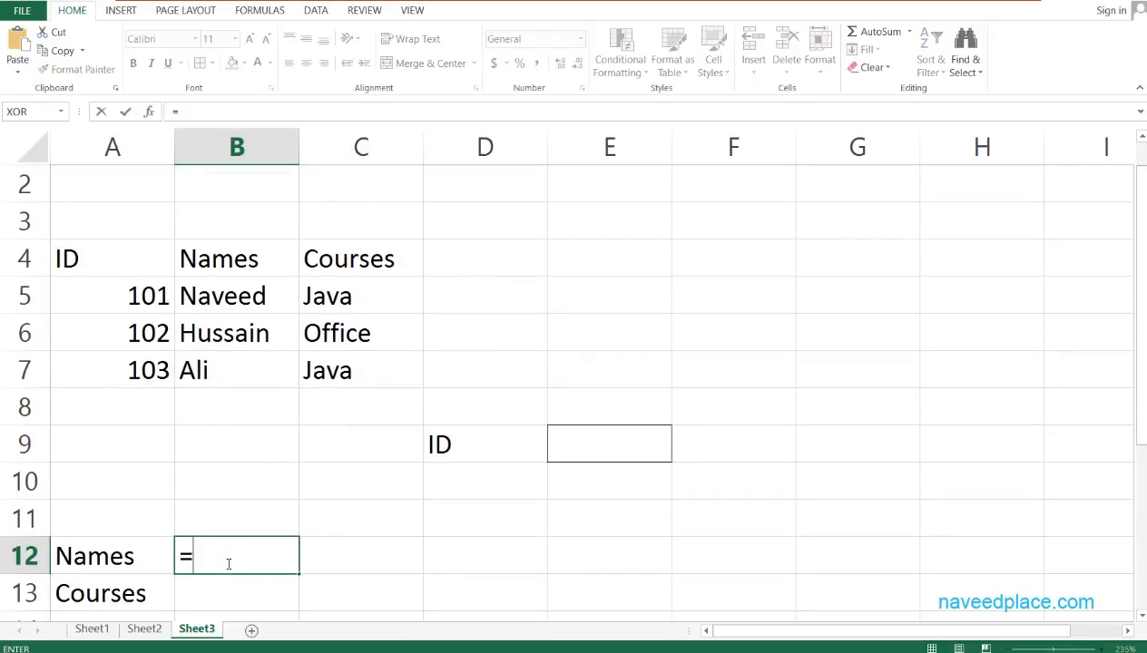
type("loo")
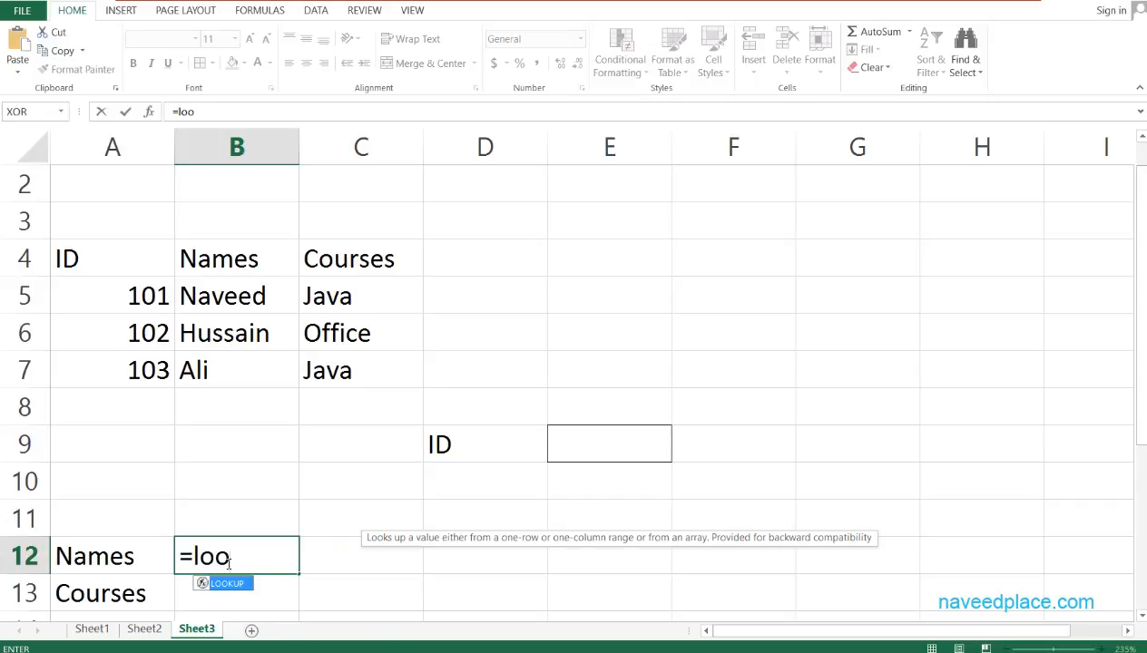
key("Tab")
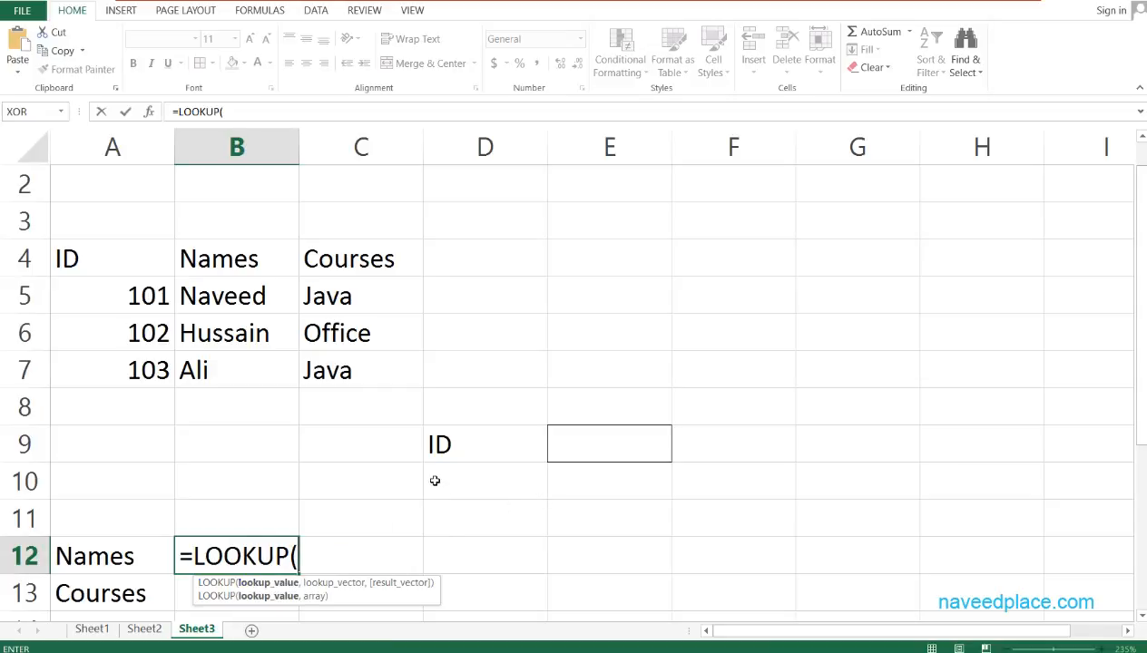
left_click(569, 453)
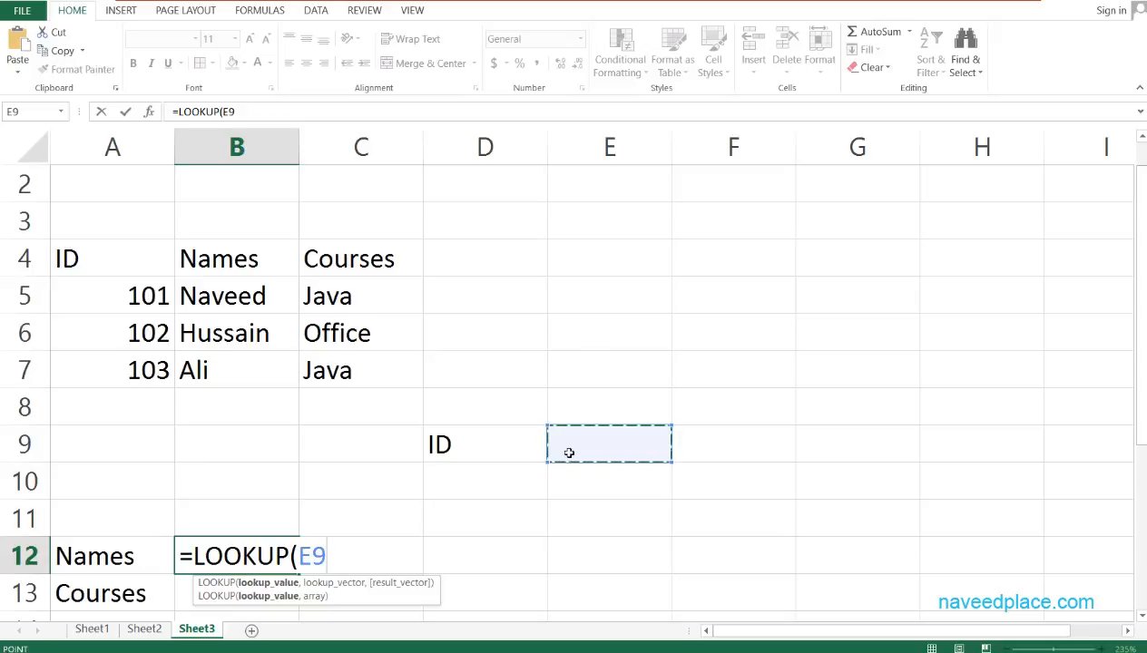
Add the ID column range A4:A7 as the lookup vector of the formula in B12.
type(",")
key("Left")
key("Up")
key("Up")
key("Up")
key("Up")
key("Up")
key("Up")
key("Up")
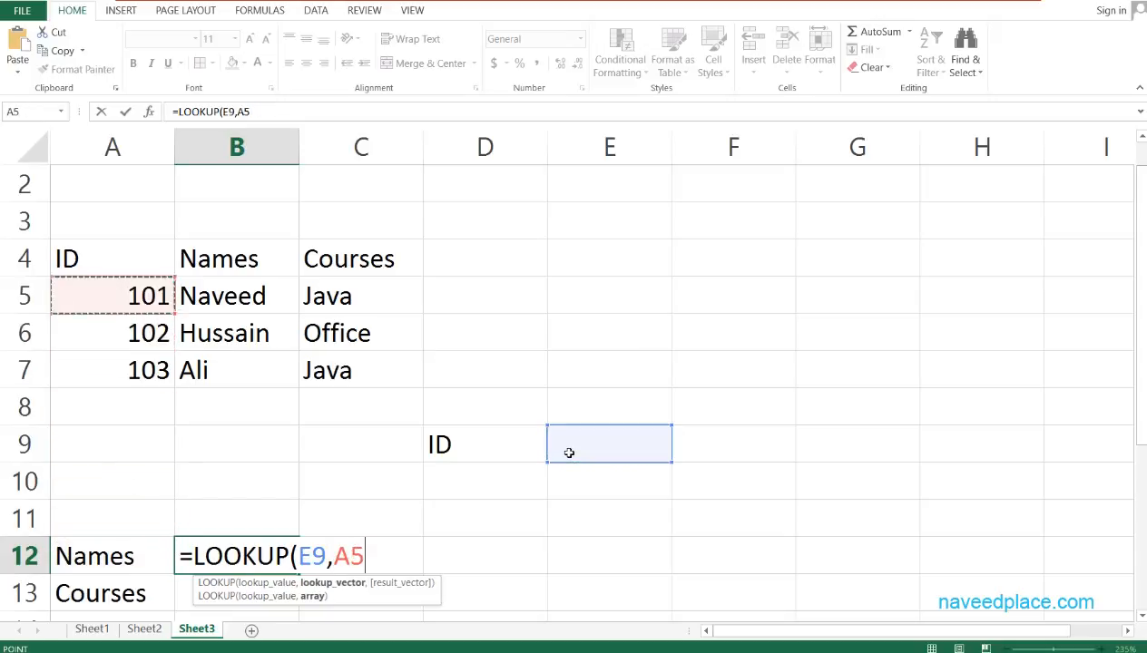
key("Up")
key("shift+Down")
key("shift+Down")
key("shift+Down")
Complete the LOOKUP formula in B12 with the Names range B4:B7 as the result vector.
type(",")
key("Up")
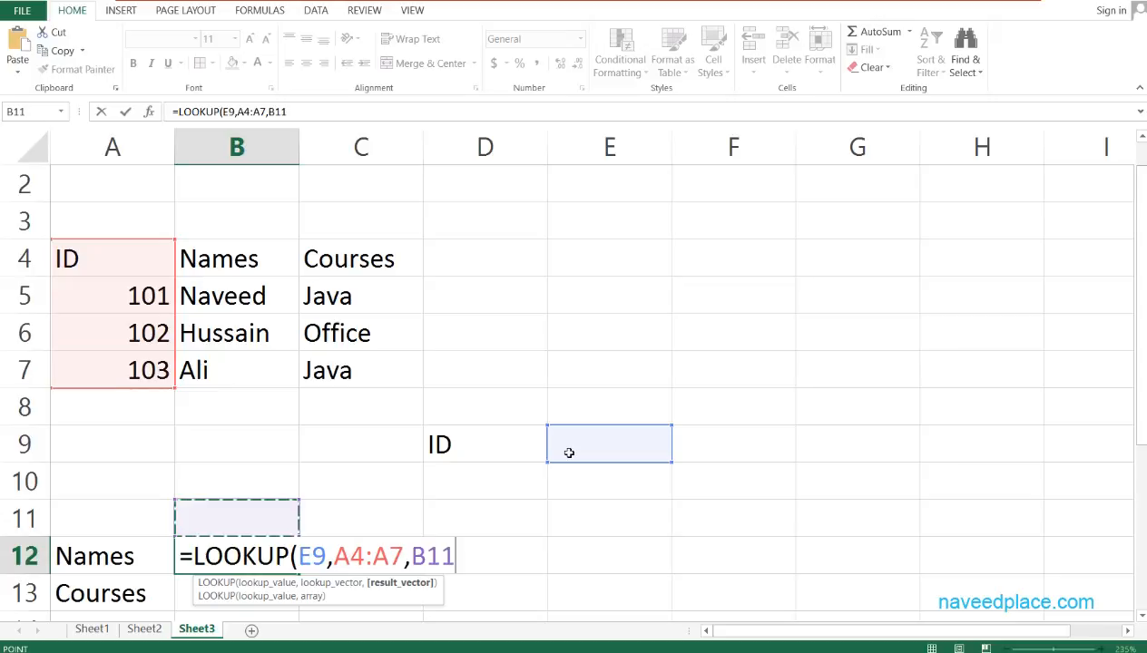
key("Up")
key("Up")
key("Up")
key("Up")
key("Up")
key("Up")
key("Up")
key("shift+Down")
key("shift+Down")
key("shift+Down")
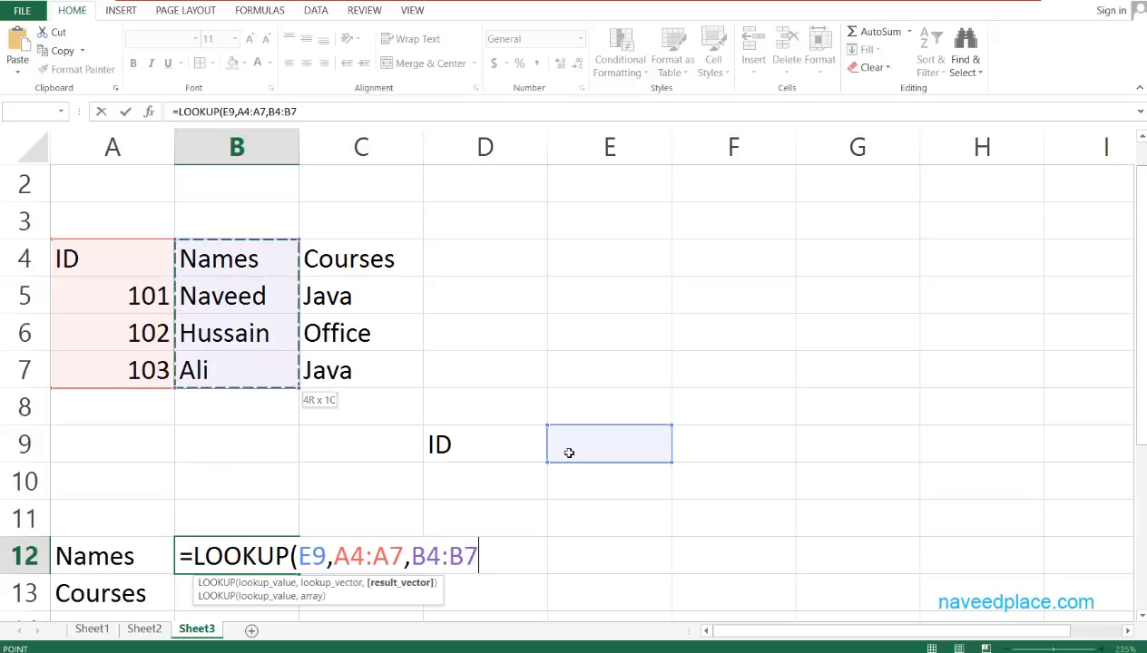
key("Return")
Enter the ID 101 in the bordered lookup cell E9.
key("Right")
key("Up")
key("Up")
key("Right")
key("Up")
key("Right")
key("Up")
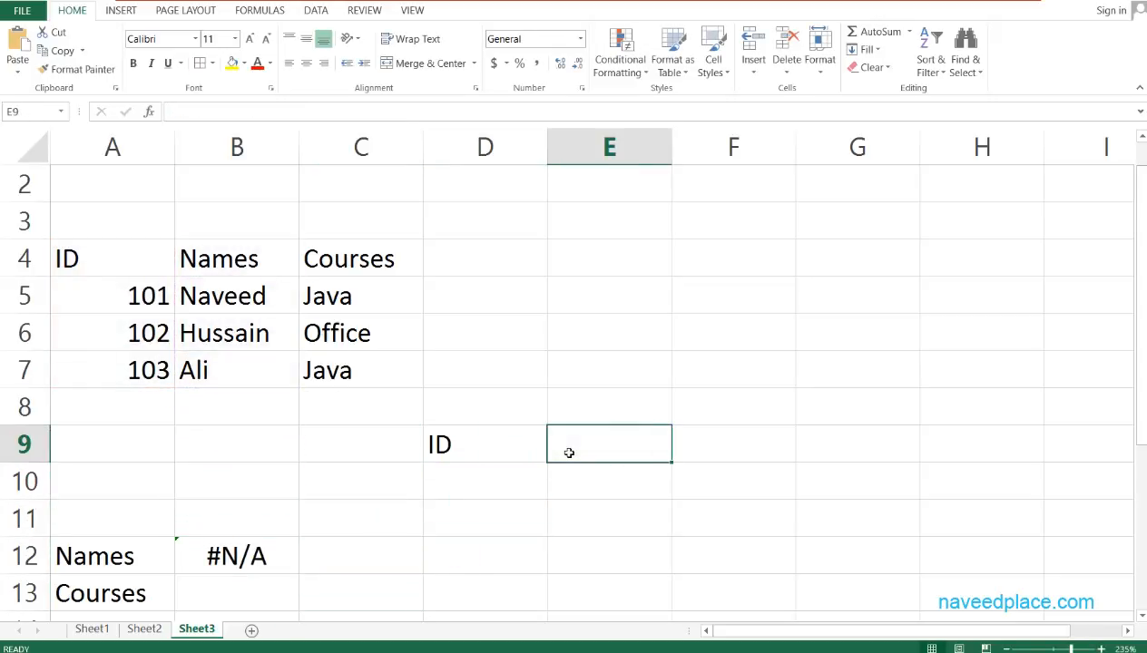
type("1012")
key("BackSpace")
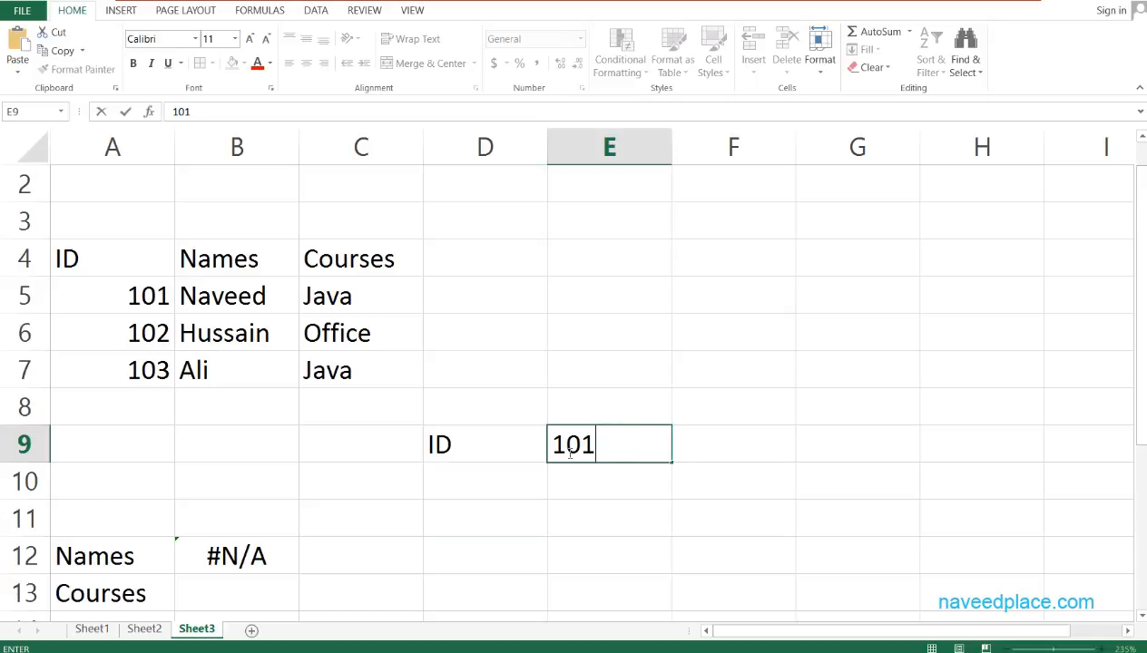
key("Return")
Examine the arguments and referenced ranges of the LOOKUP formula in B12.
key("Up")
key("Down")
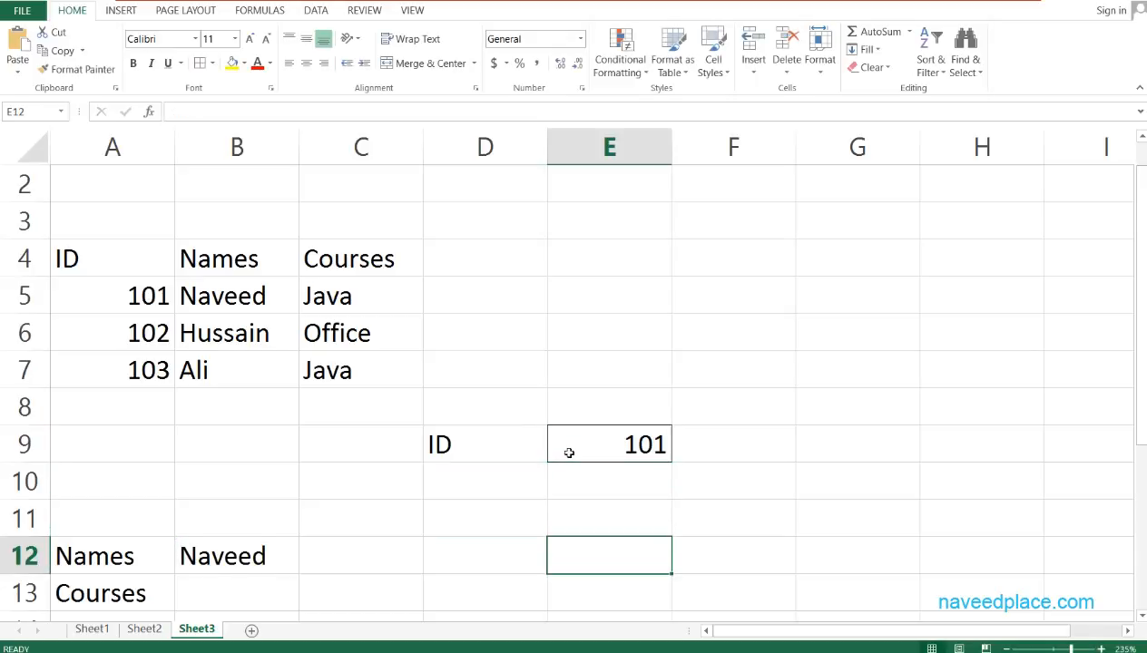
key("Down")
key("Down")
key("Left")
key("Left")
key("Left")
key("Up")
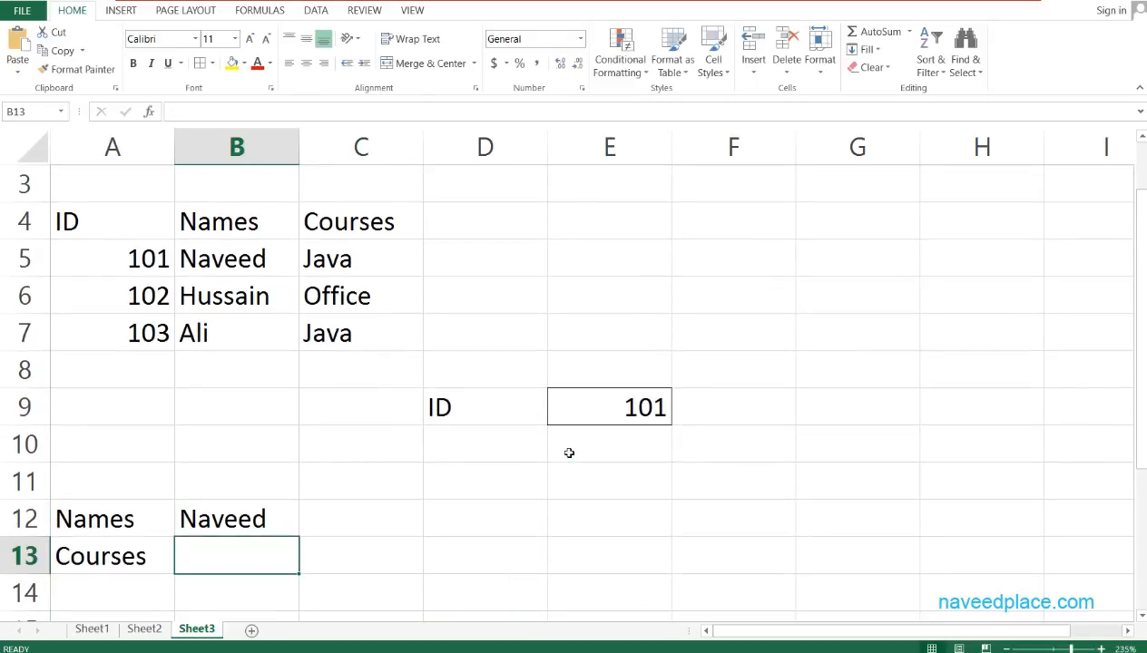
key("Up")
key("F2")
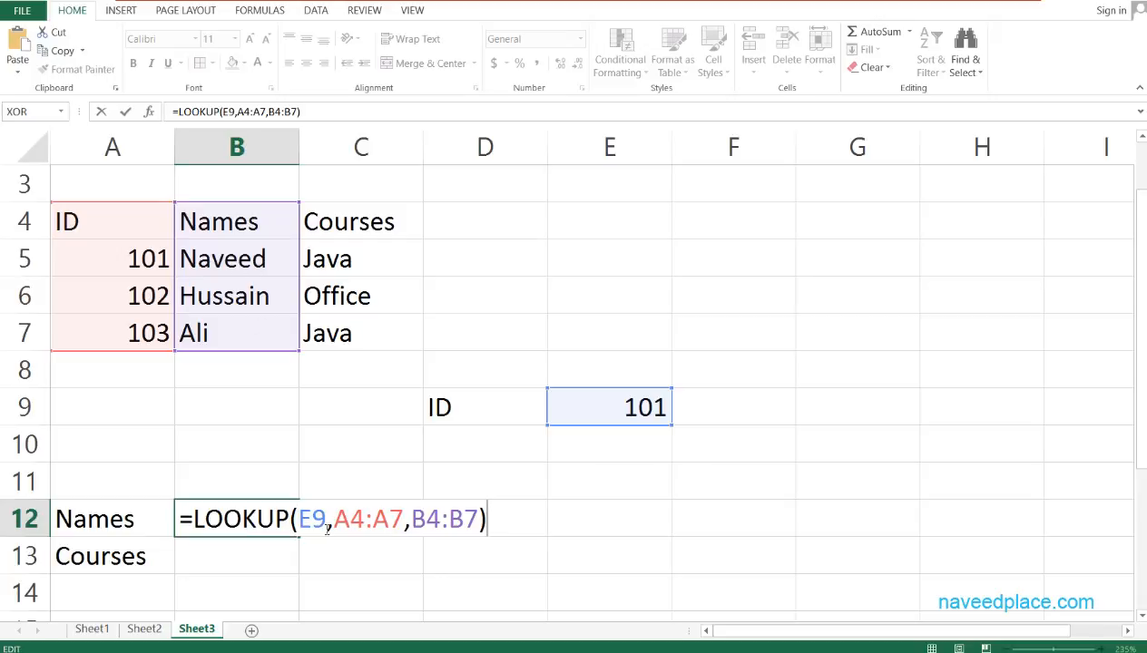
key("Return")
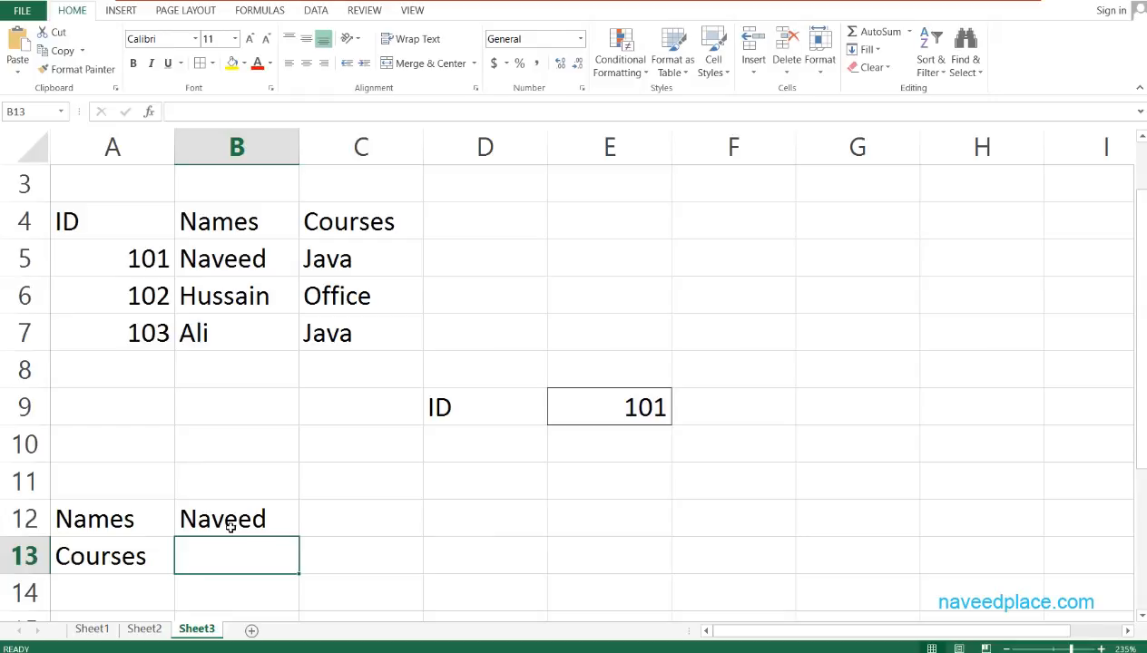
Enter a LOOKUP formula in B13 that finds E9 in A4:A9 and returns the course from C4:C9.
type("=")
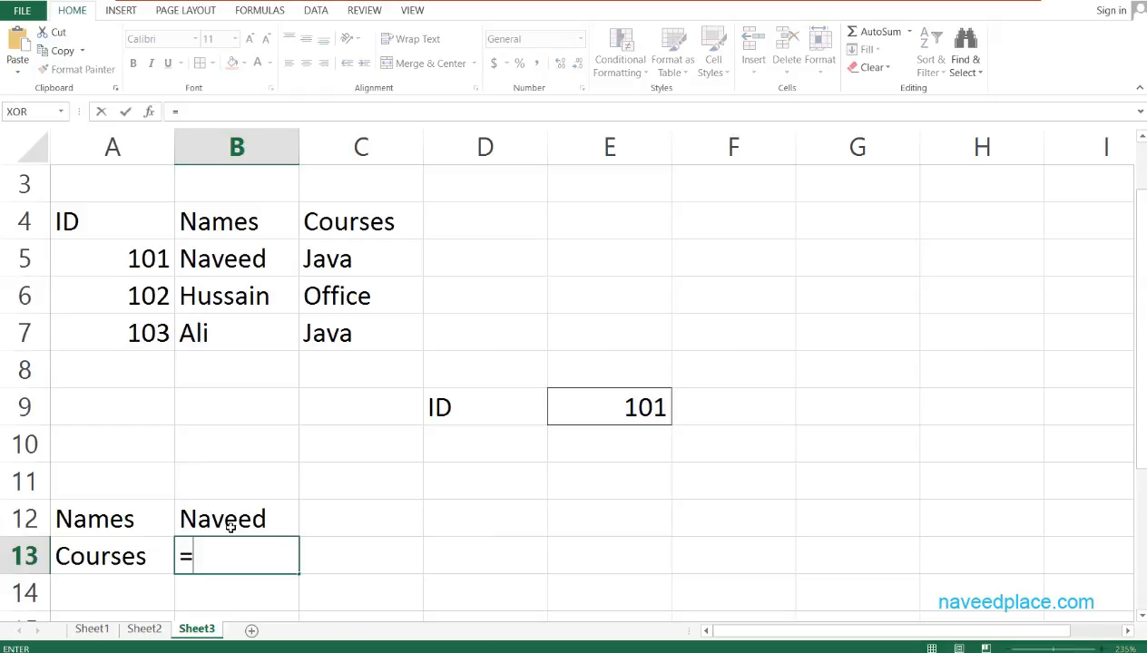
type("loo")
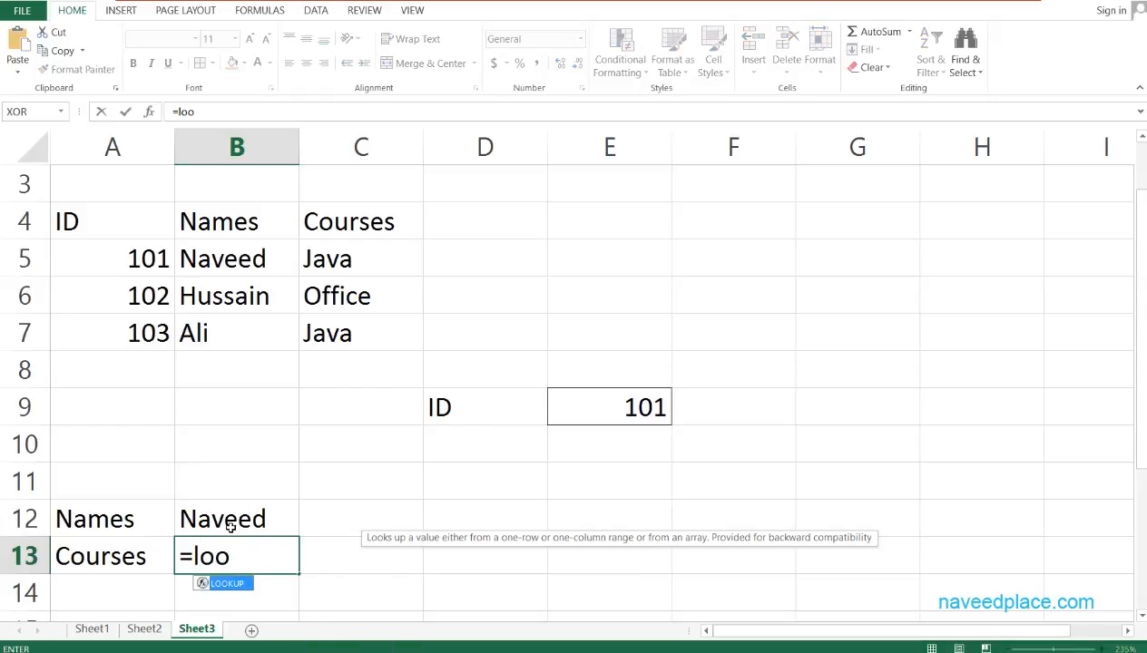
key("Tab")
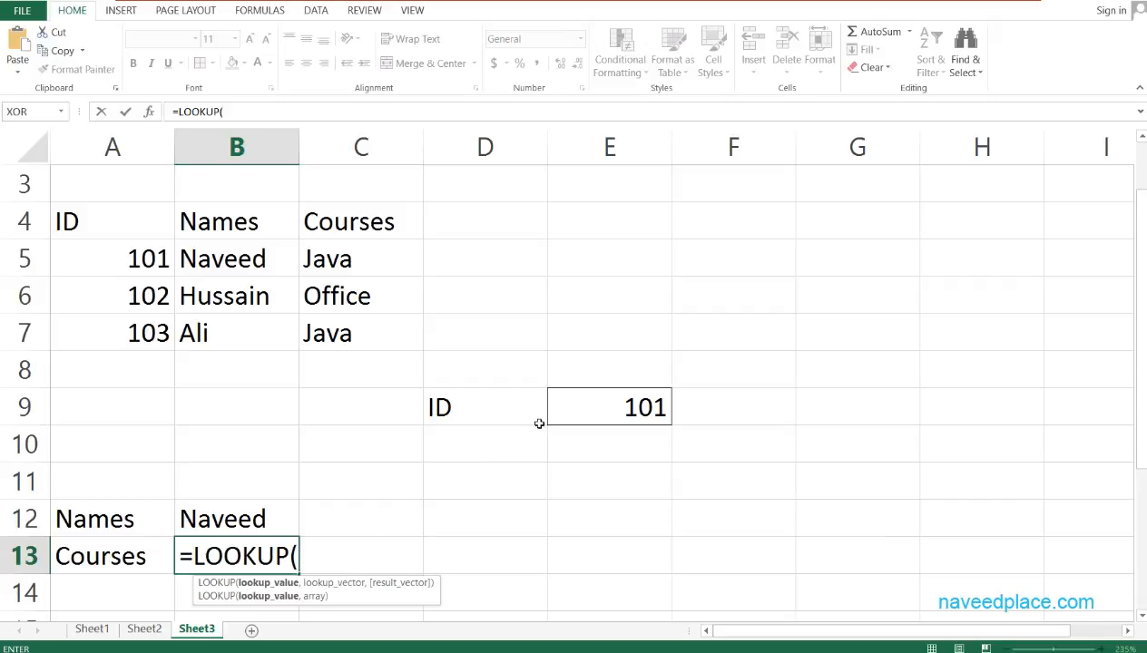
left_click(577, 418)
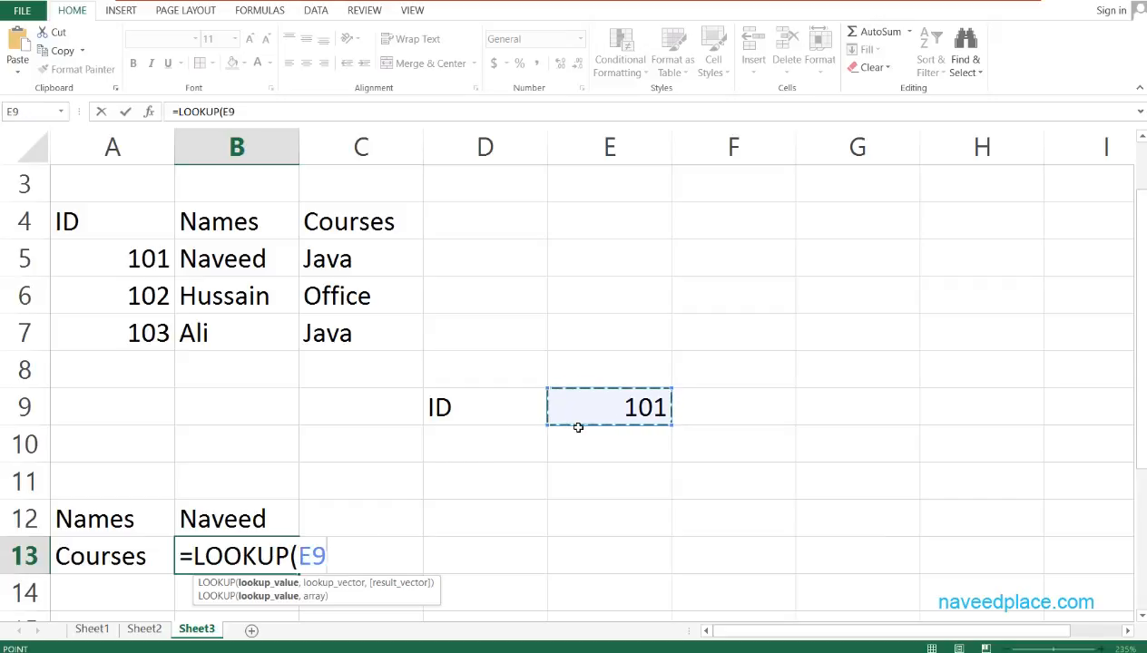
type(",")
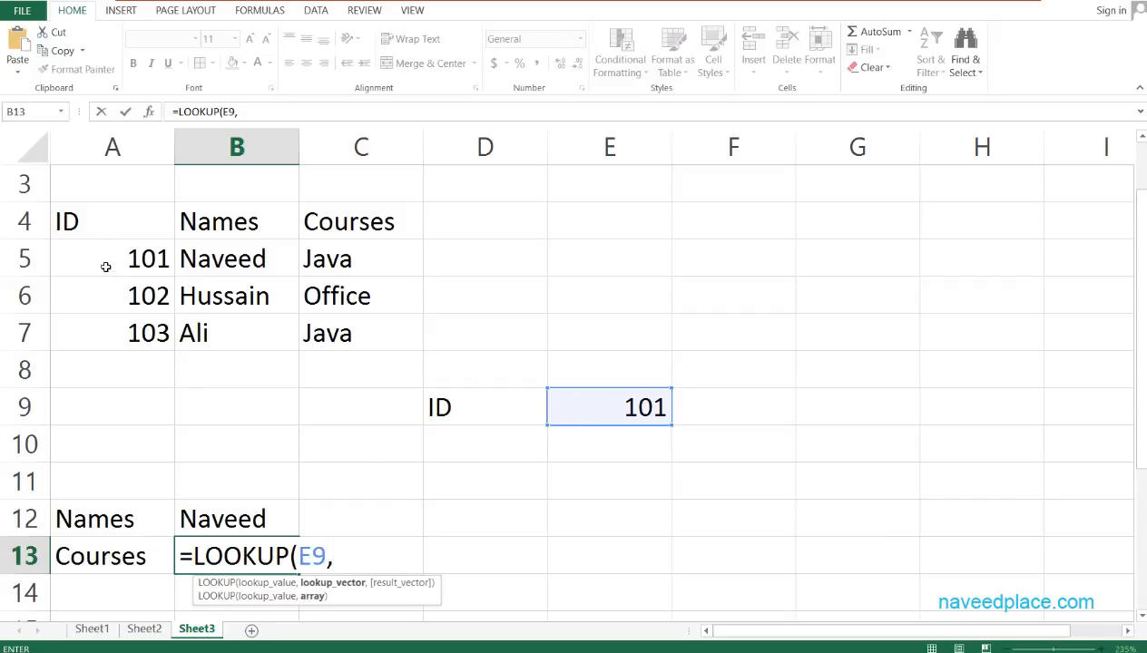
left_click_drag(115, 220, 114, 394)
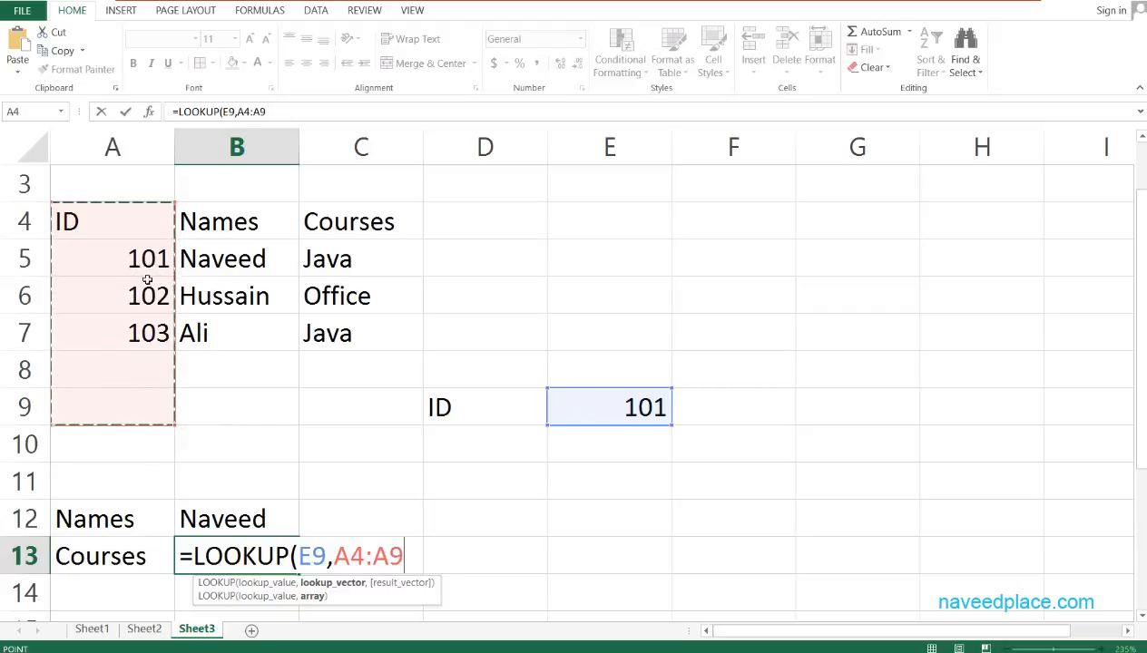
type(",")
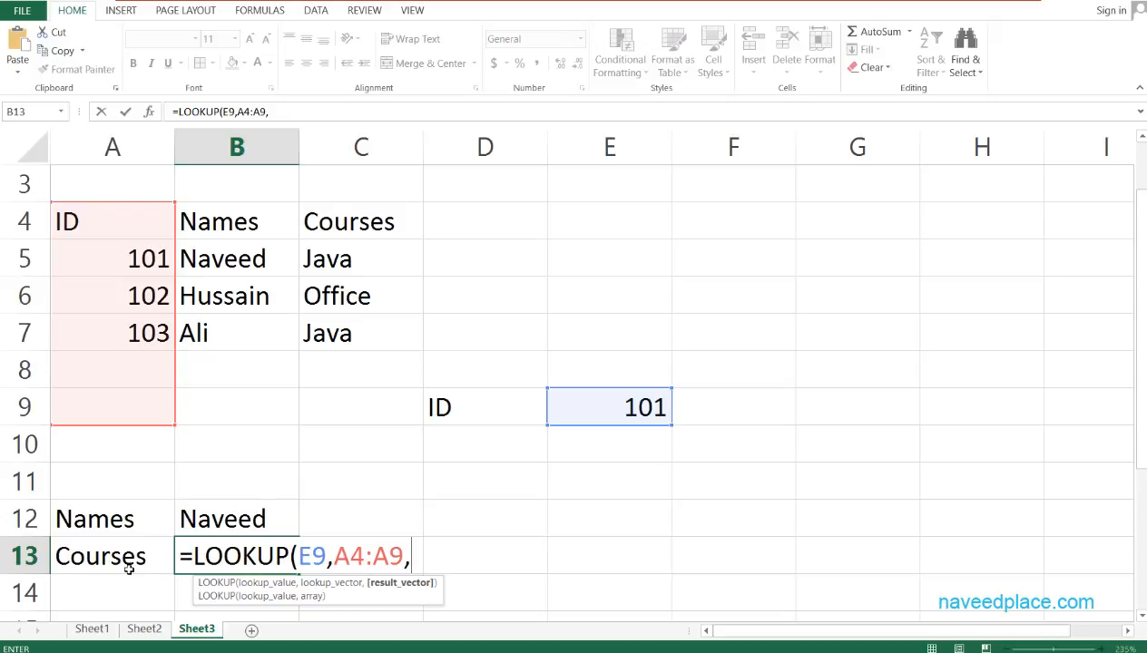
left_click_drag(338, 221, 349, 405)
key("Return")
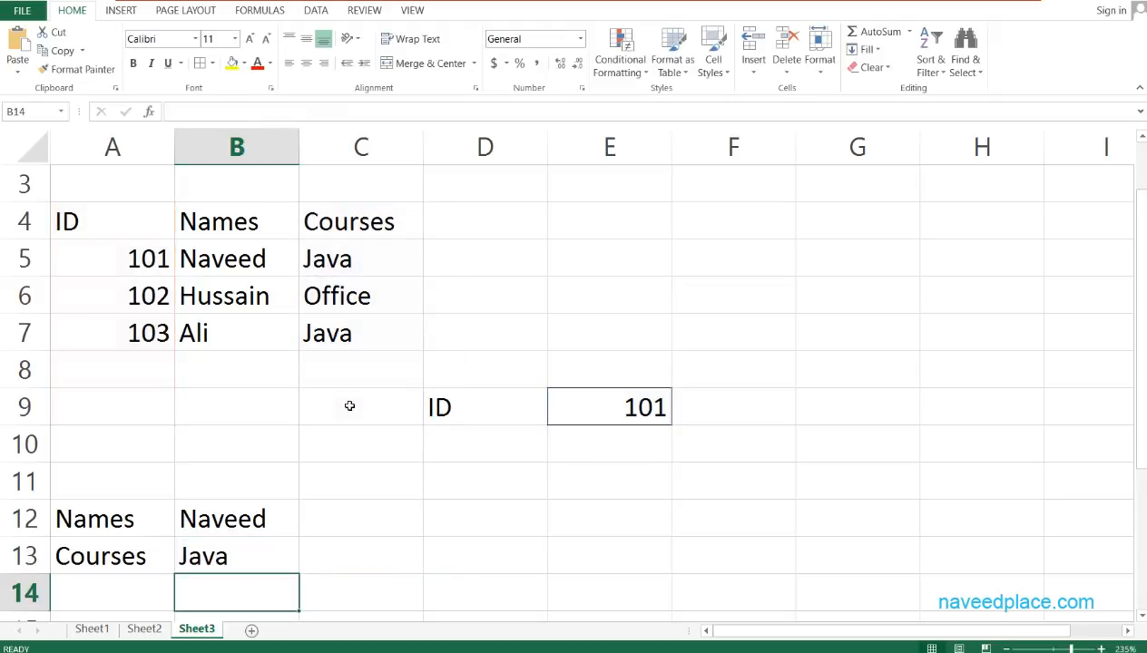
left_click(239, 528)
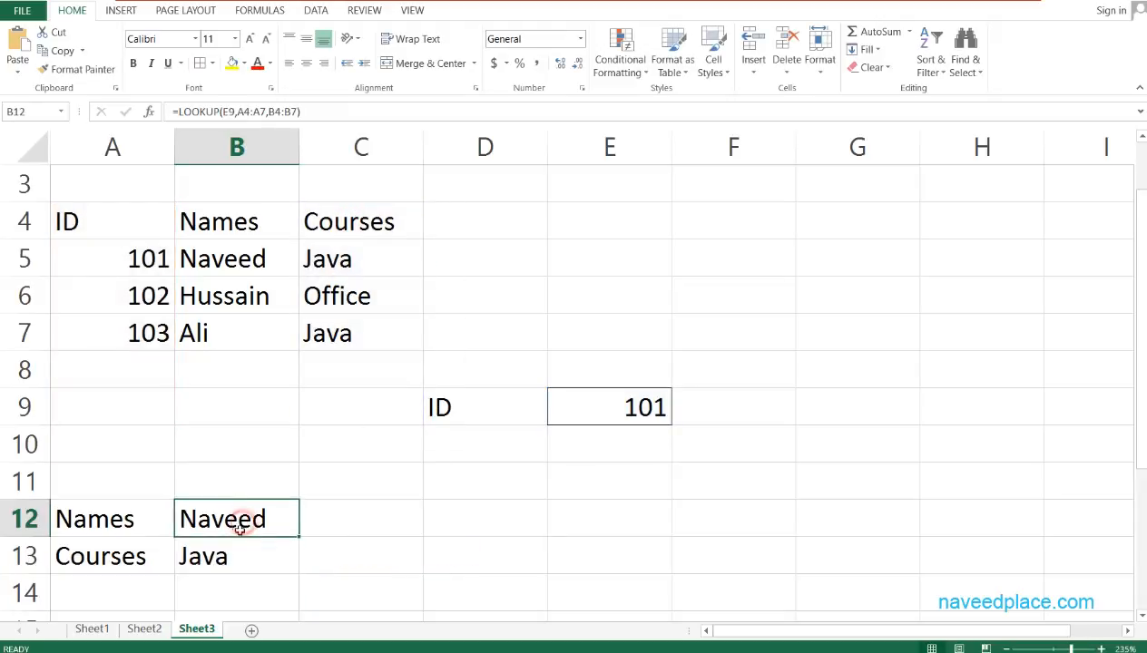
Replace the ID in lookup cell E9 with 103 to test the name and course formulas.
left_click(127, 560)
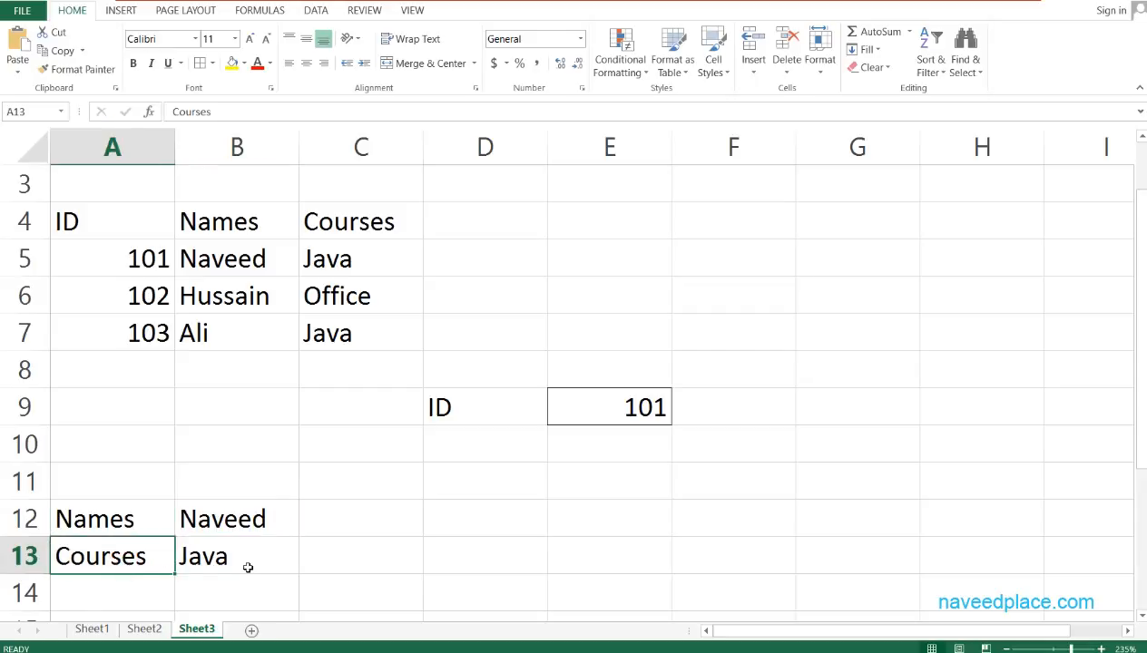
left_click(621, 409)
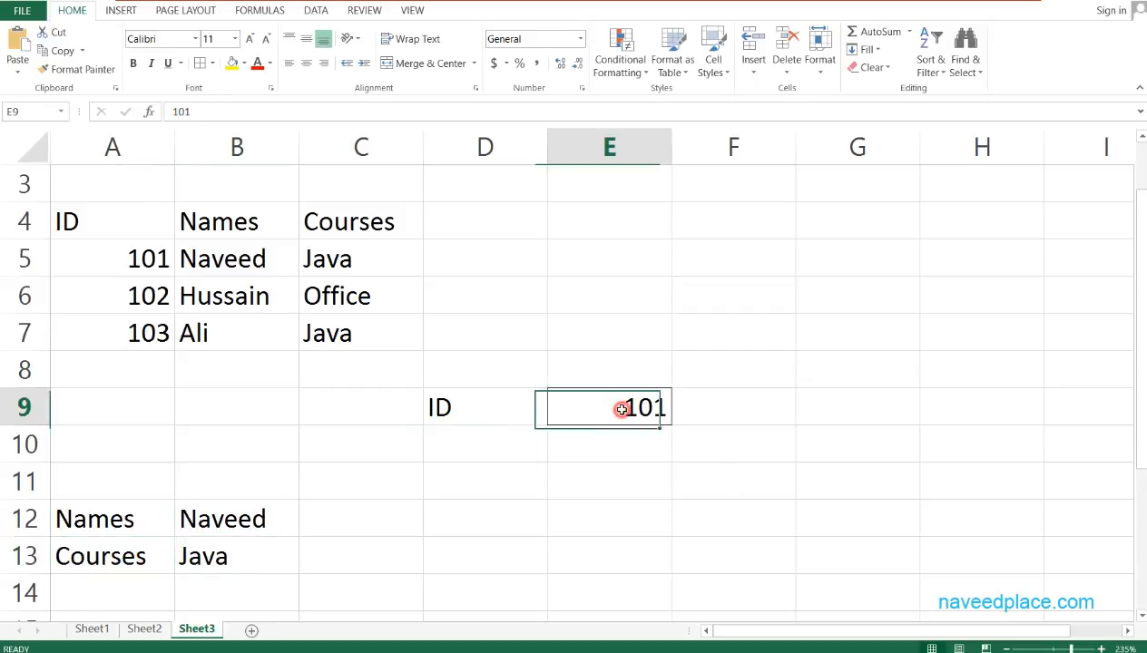
key("BackSpace")
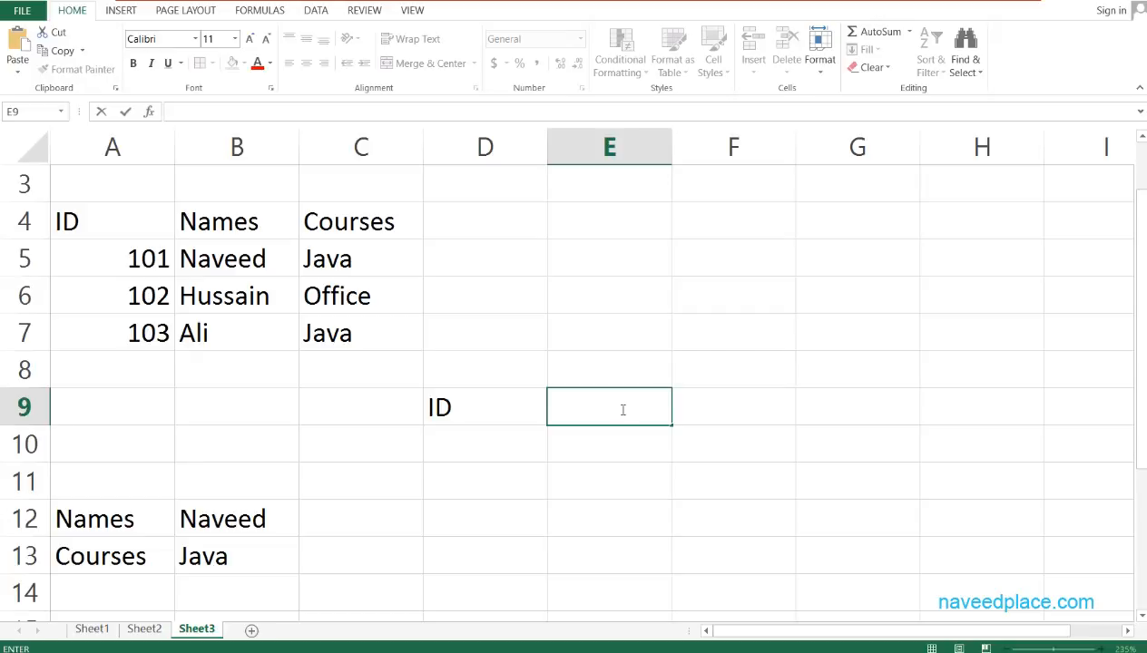
type("103")
key("Return")
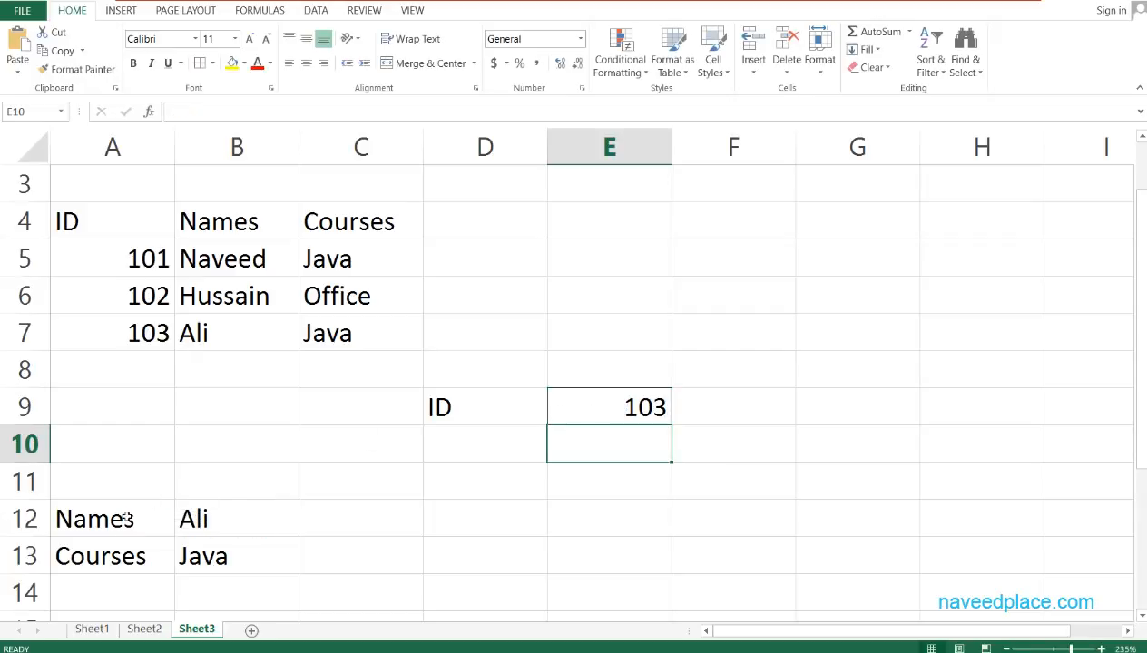
Review the returned name in B12, the table headings in A4:C4, and the ranges referenced by the B12 LOOKUP formula.
left_click(247, 526)
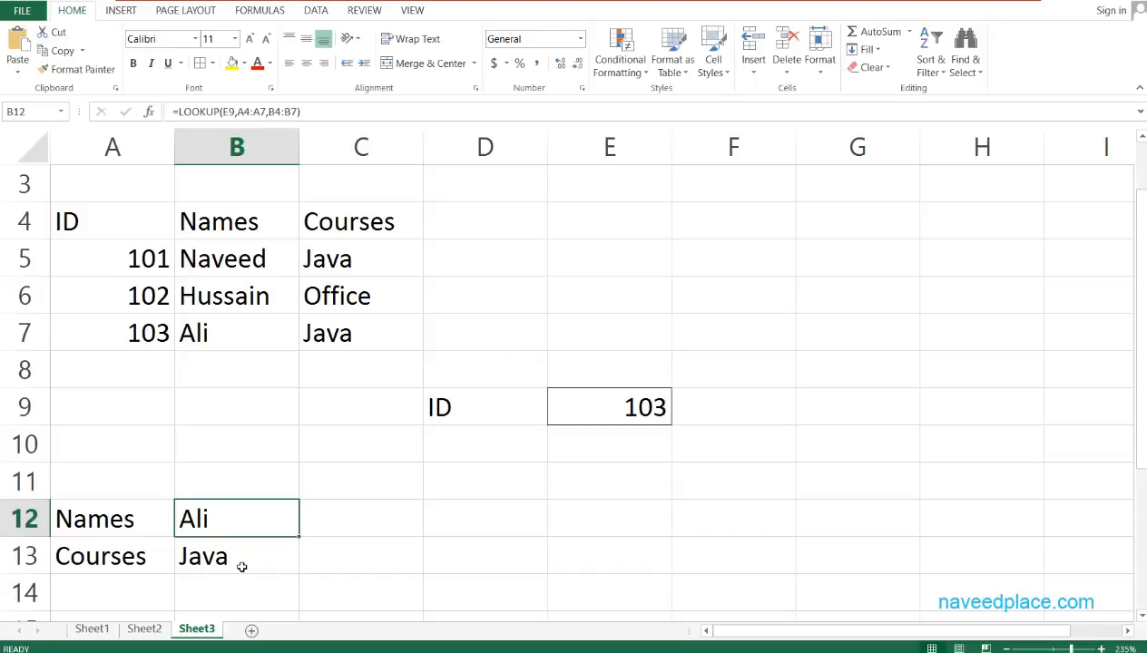
left_click(104, 225)
left_click(202, 228)
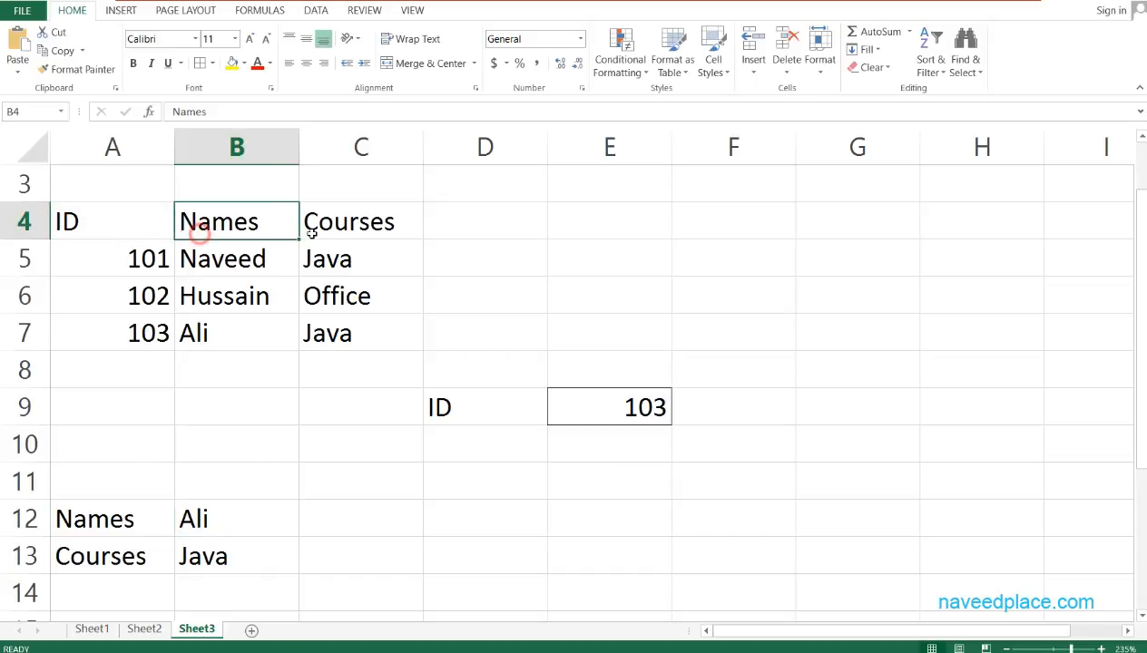
left_click(335, 234)
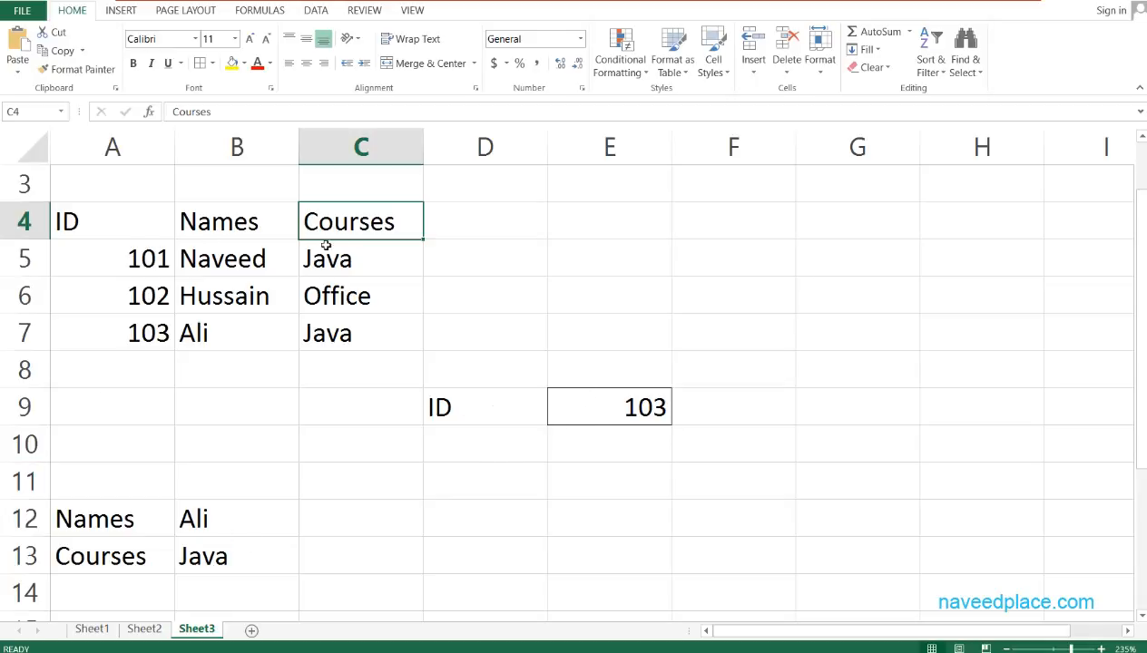
double_click(220, 520)
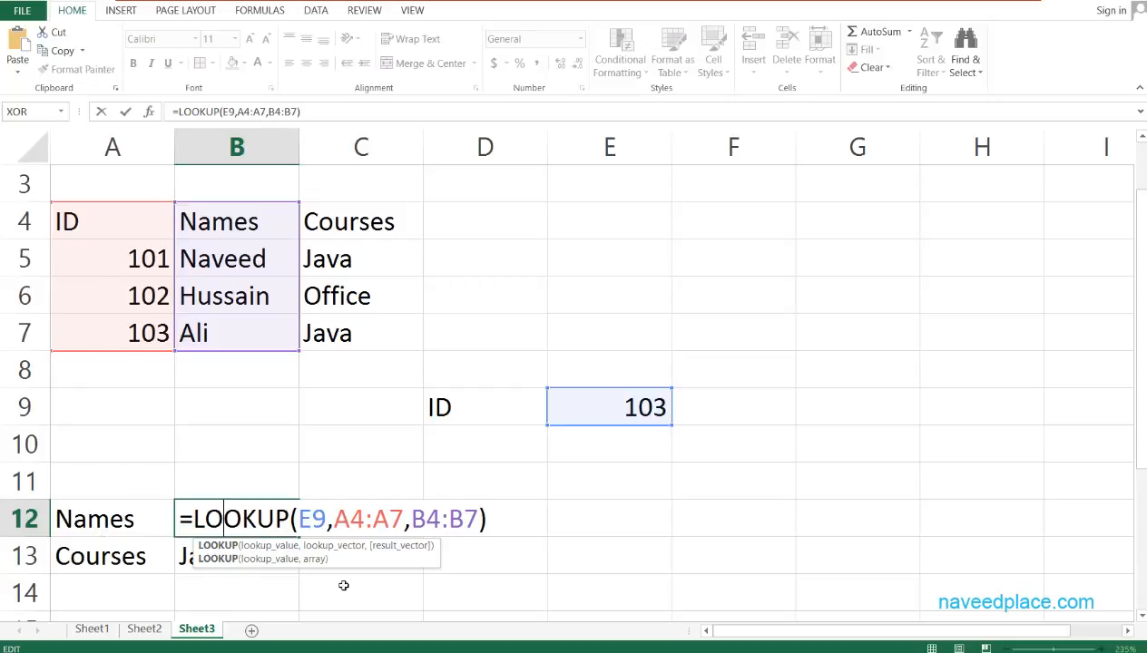
key("Return")
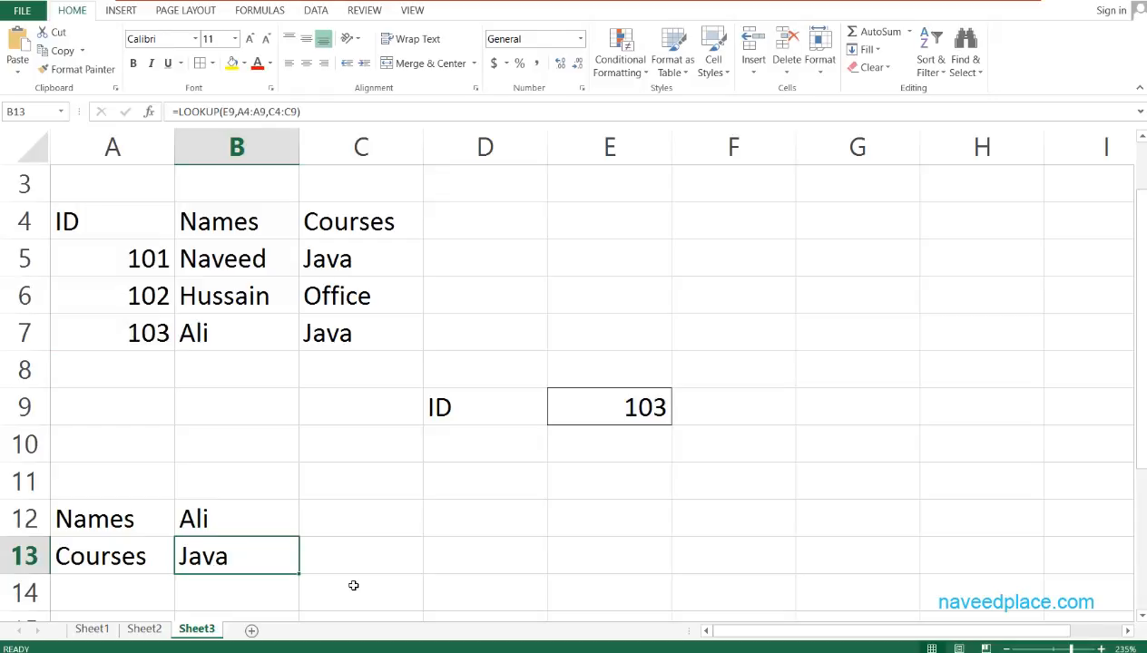